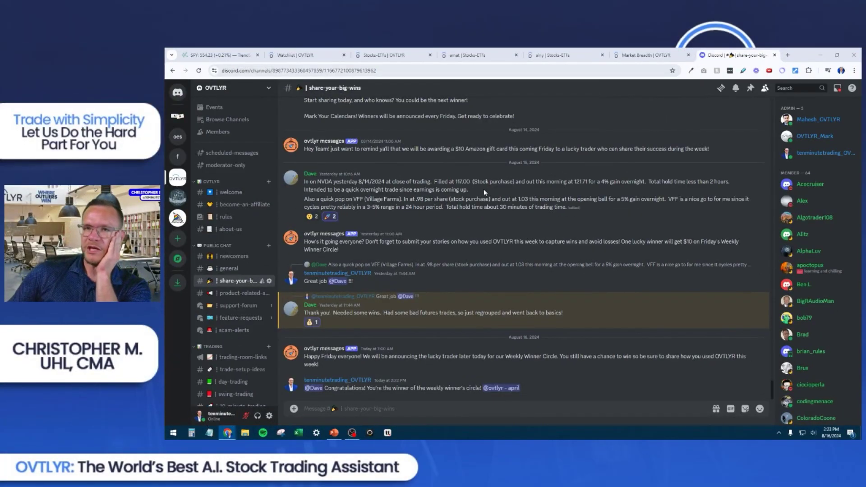
# Step: Review the Favorites list on the OVTLYR watchlist page and bring up the stock screener page
pyautogui.click(311, 53)
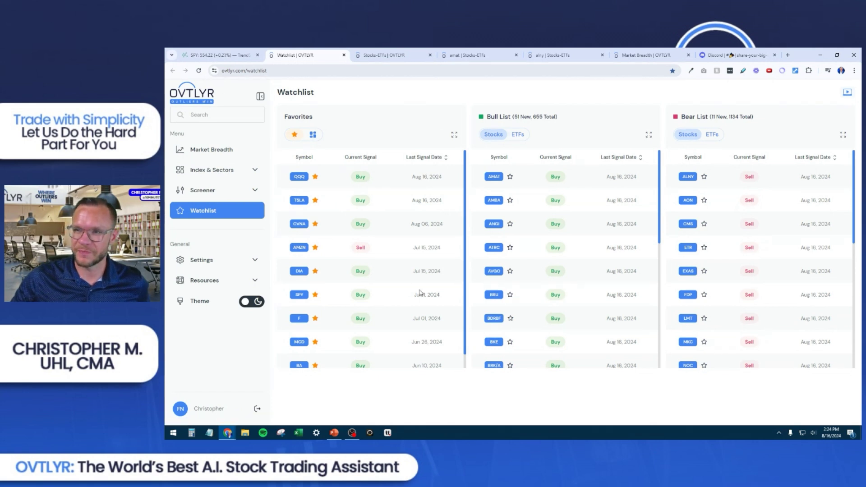
pyautogui.scroll(-1, 415, 279)
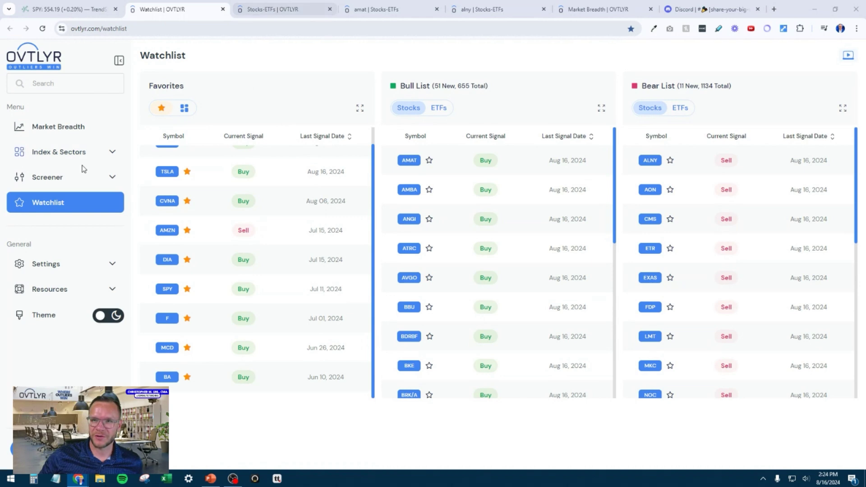
pyautogui.click(276, 10)
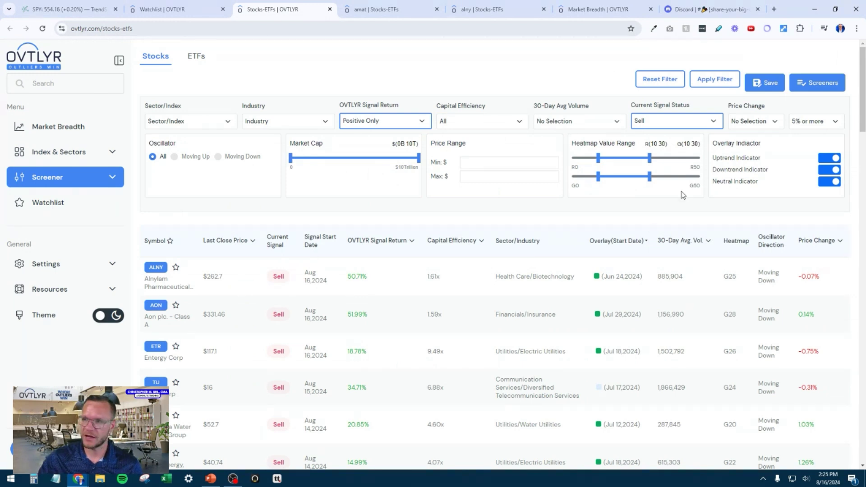
# Step: Read the screener announcement messages in the Discord server's general channel and return to the OVTLYR stock screener
pyautogui.click(694, 10)
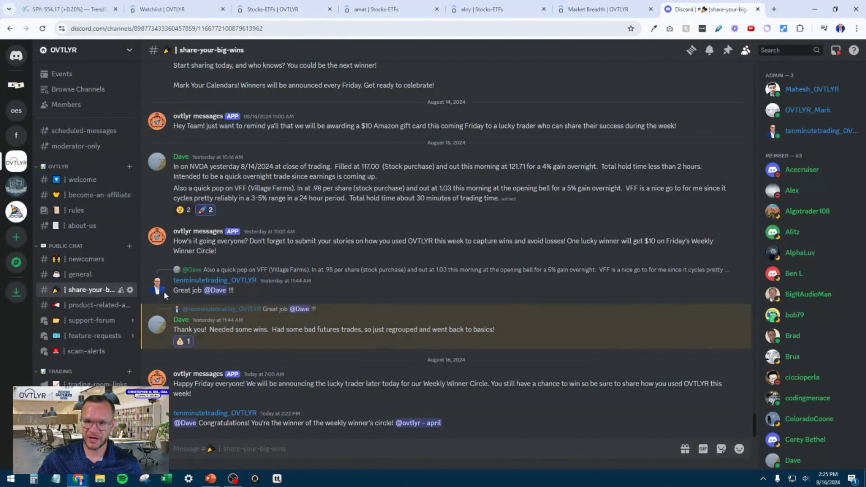
pyautogui.click(83, 274)
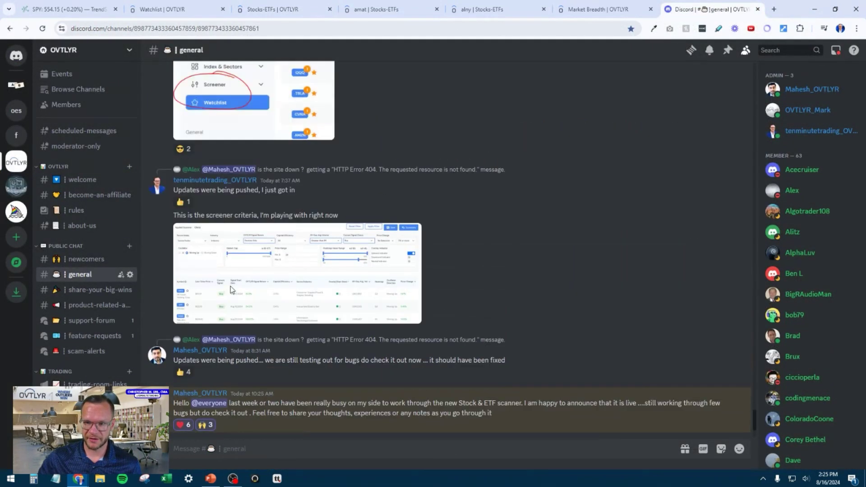
pyautogui.scroll(10, 237, 280)
pyautogui.scroll(-7, 252, 237)
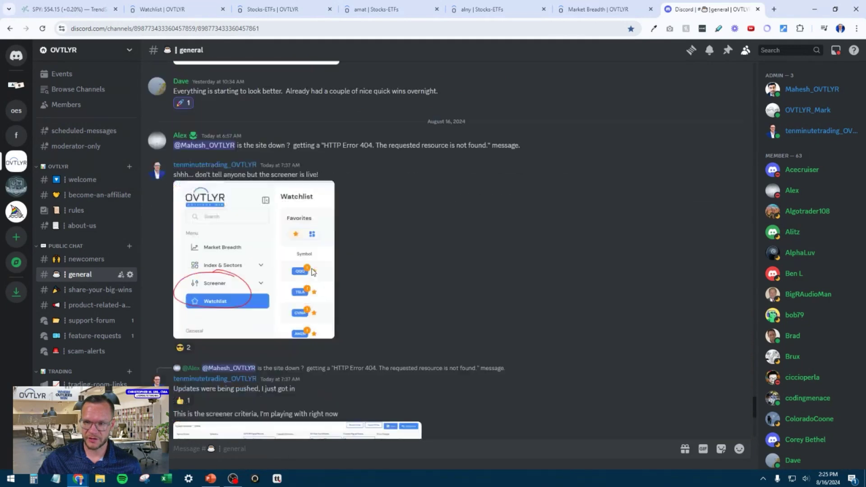
pyautogui.scroll(10, 245, 360)
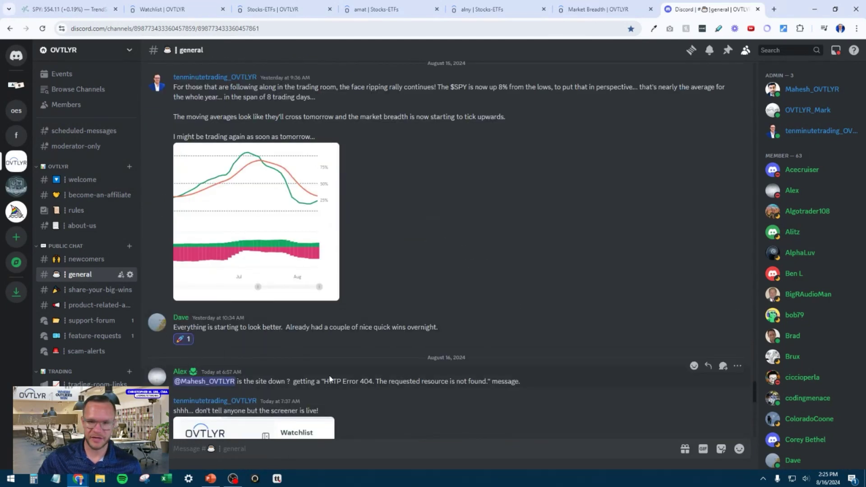
pyautogui.scroll(-3, 330, 377)
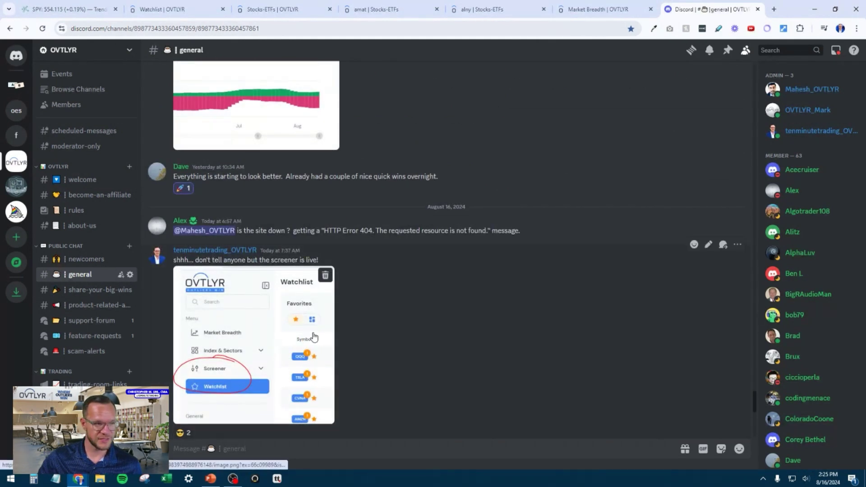
pyautogui.scroll(-10, 278, 303)
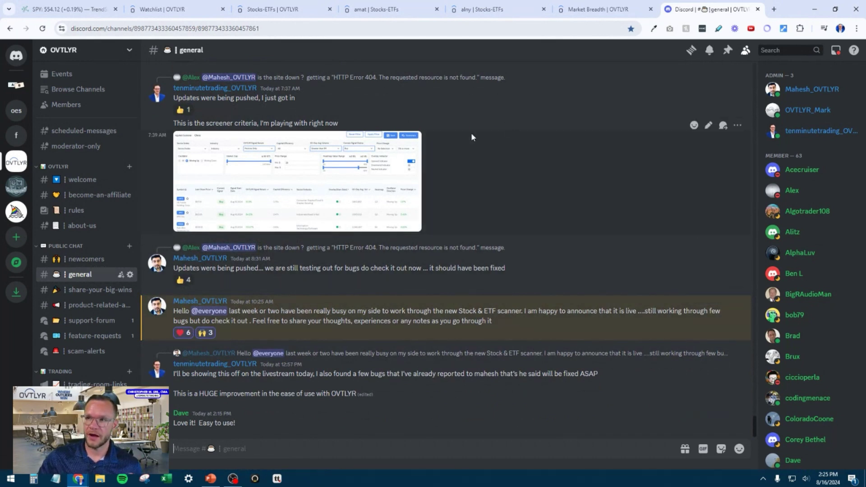
pyautogui.click(330, 5)
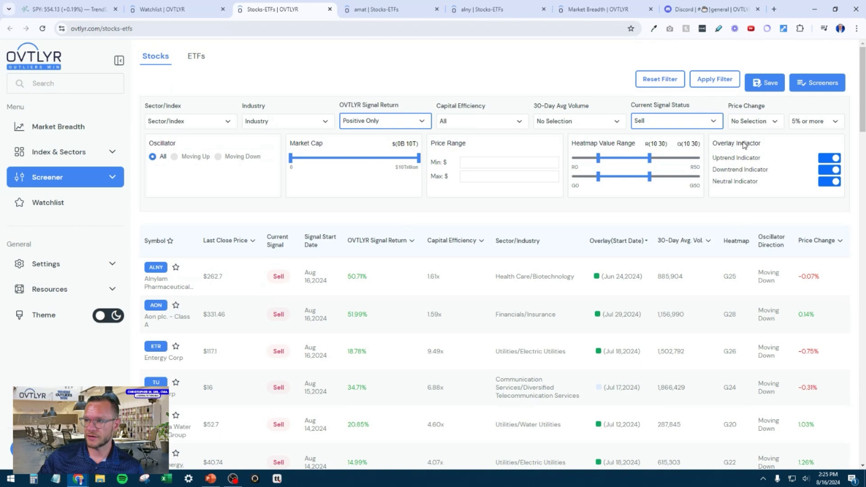
# Step: Review the sector options available in the screener's Sector/Index filter without choosing one
pyautogui.click(228, 123)
pyautogui.scroll(-3, 236, 145)
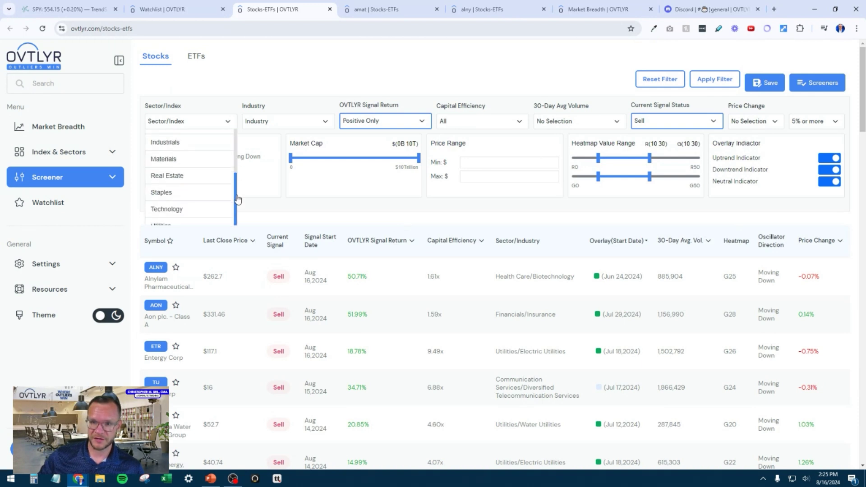
pyautogui.click(230, 122)
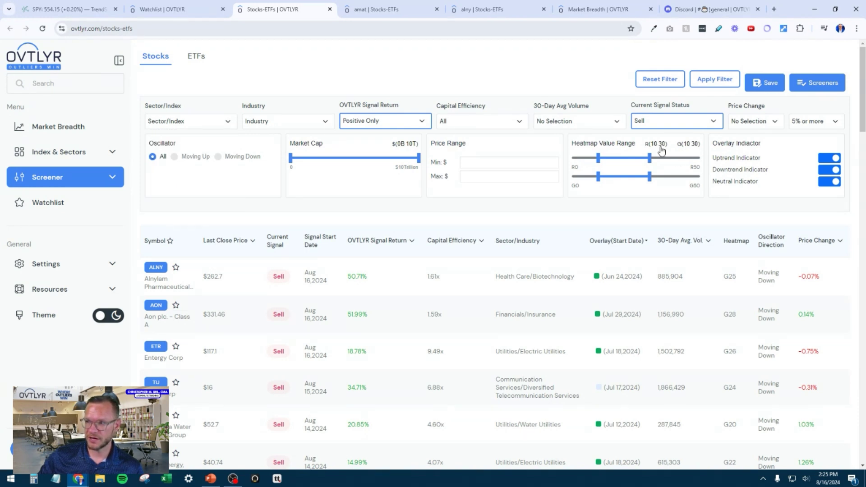
# Step: Widen the red heatmap value range to 0–47 and reset all the screener filters
pyautogui.moveTo(597, 158); pyautogui.dragTo(561, 157)
pyautogui.moveTo(649, 158); pyautogui.dragTo(694, 158)
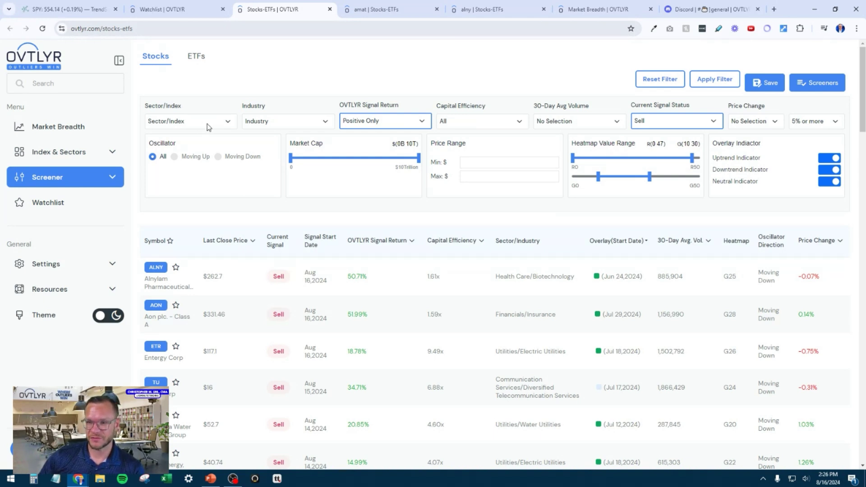
pyautogui.click(663, 81)
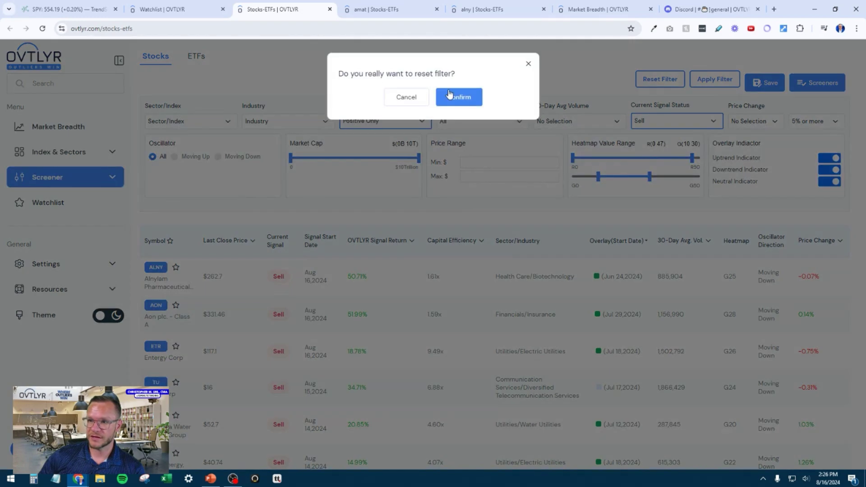
pyautogui.click(451, 98)
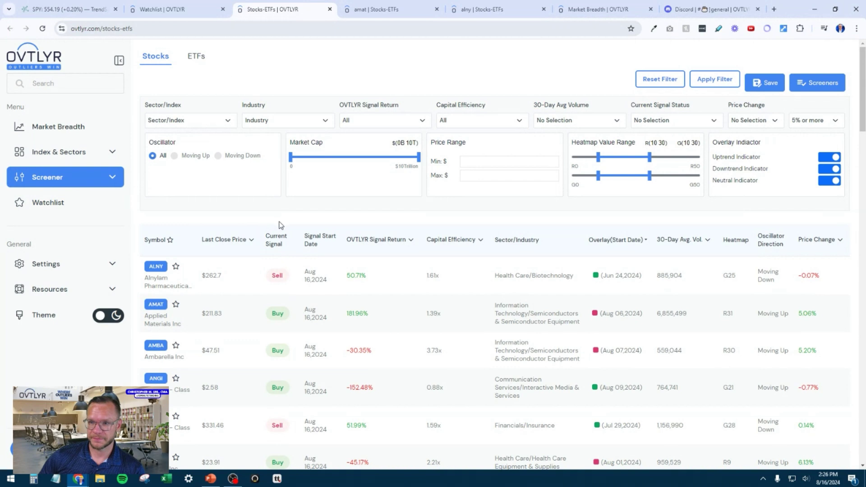
# Step: Compare the watchlist's expanded Bull List with the stock screener results, closing the expanded list before returning to the screener
pyautogui.hotkey('ctrl', 'shift', 'Tab')
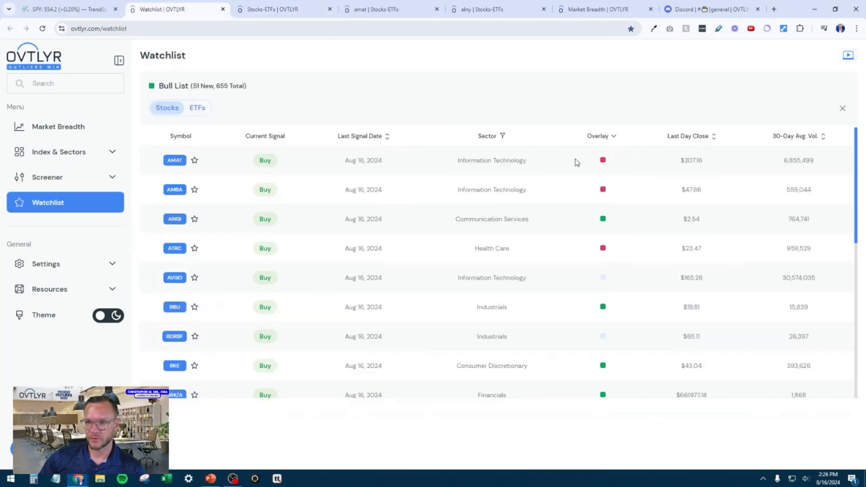
pyautogui.click(841, 109)
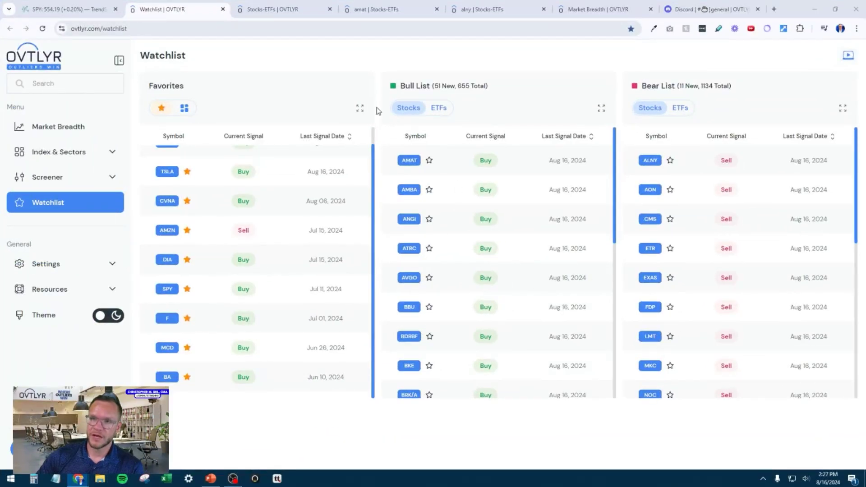
pyautogui.click(278, 9)
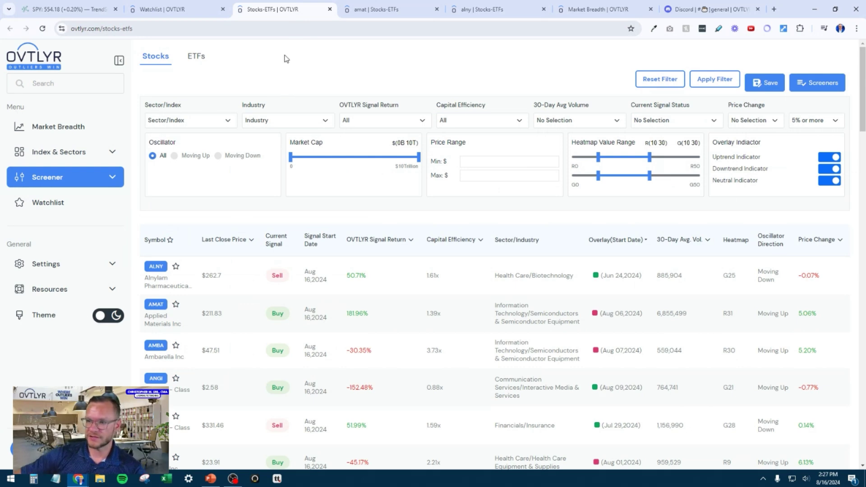
pyautogui.click(162, 9)
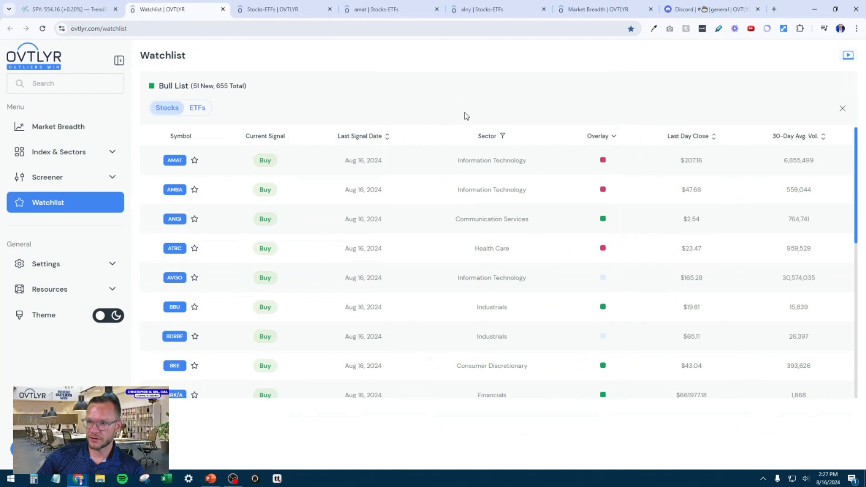
pyautogui.click(842, 109)
pyautogui.click(251, 6)
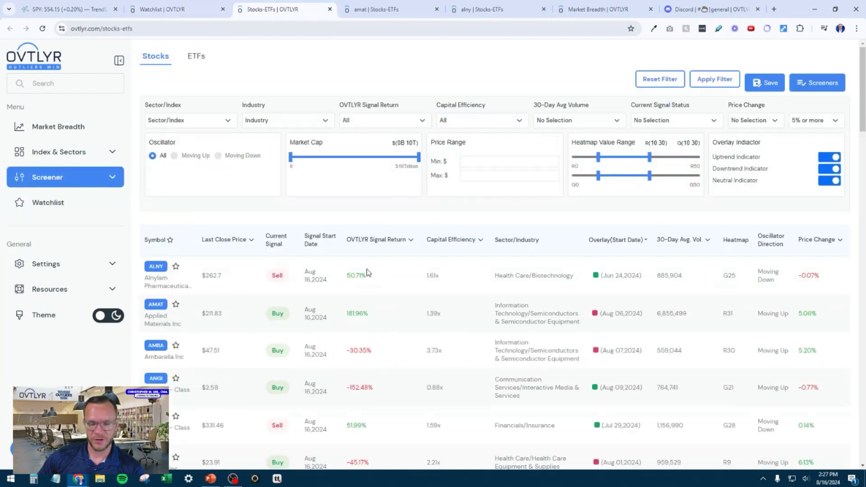
# Step: Select Energy in the Sector/Index filter and review the industries offered for that sector
pyautogui.click(188, 122)
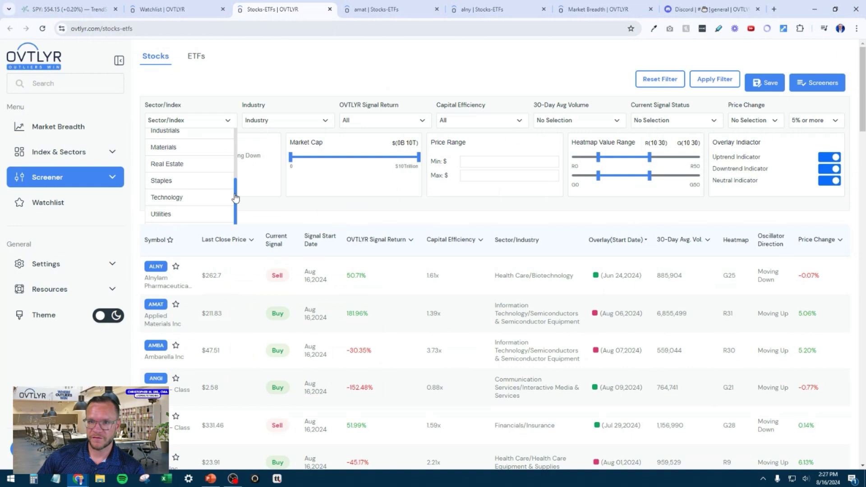
pyautogui.scroll(3, 235, 197)
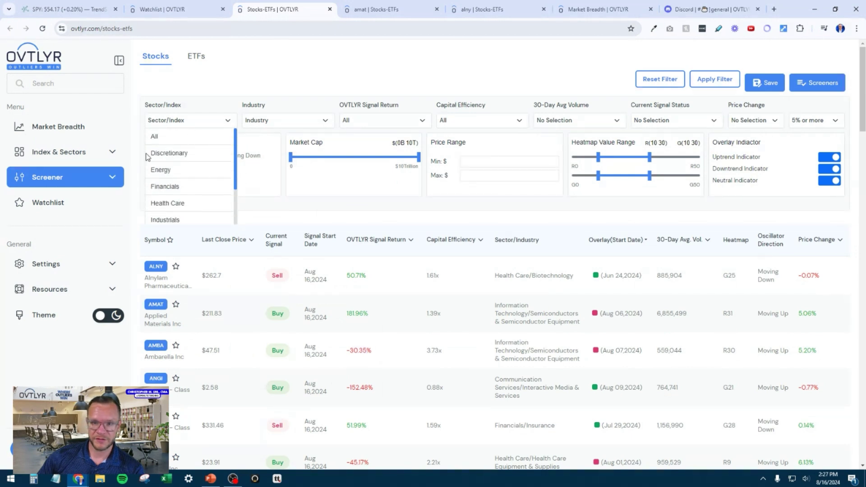
pyautogui.click(175, 174)
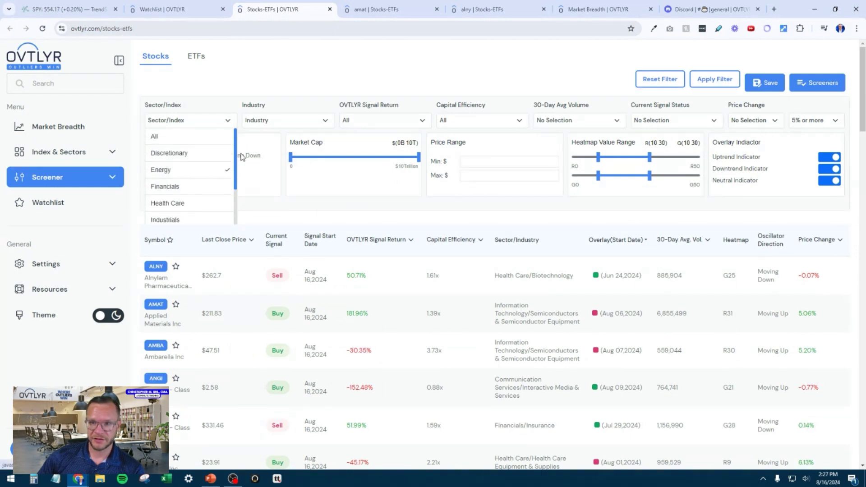
pyautogui.click(230, 121)
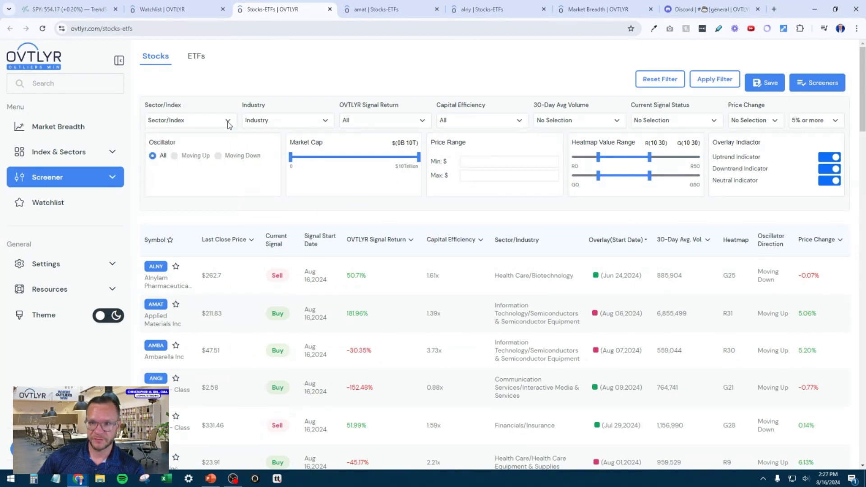
pyautogui.click(326, 120)
pyautogui.scroll(-2, 424, 213)
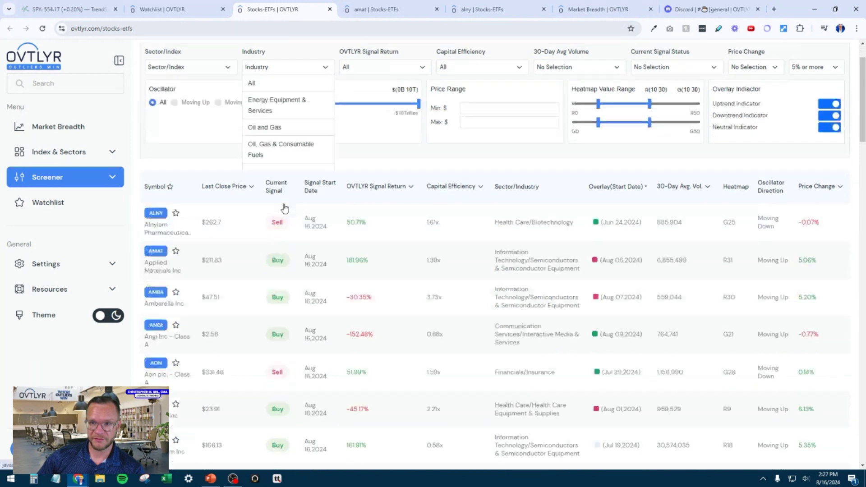
pyautogui.scroll(2, 424, 213)
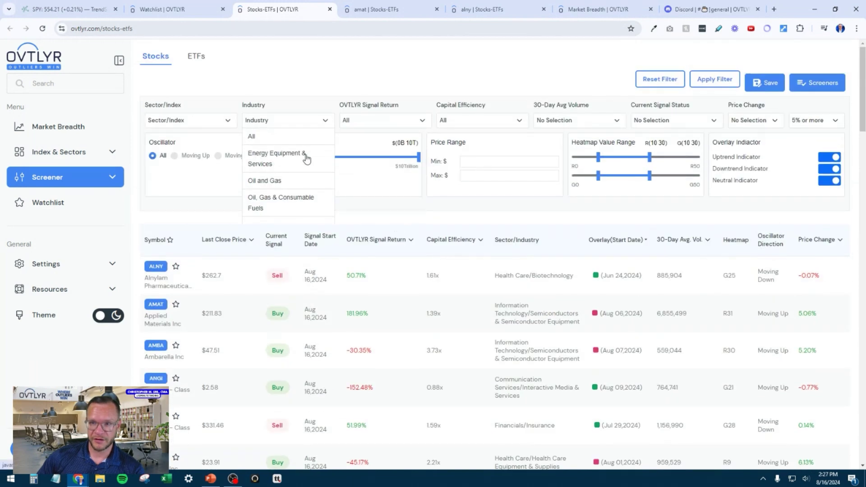
pyautogui.click(326, 121)
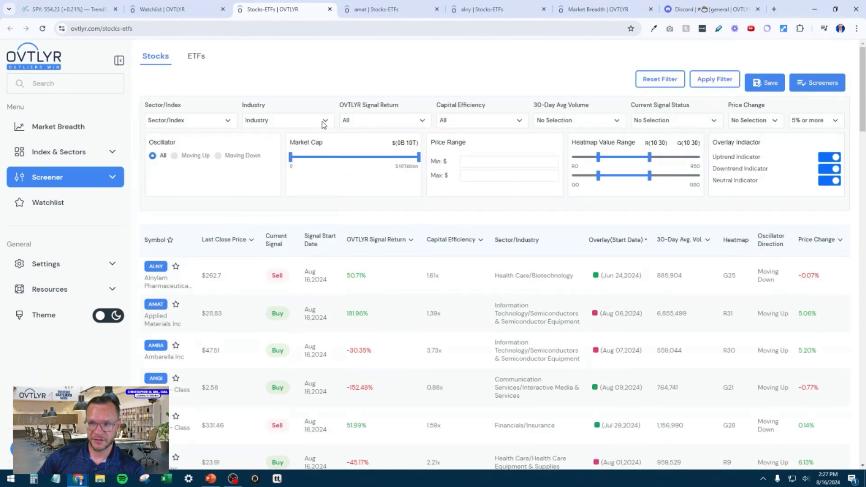
# Step: Switch the Sector/Index filter to Financials and review the industries offered for that sector
pyautogui.click(231, 125)
pyautogui.scroll(-1, 234, 172)
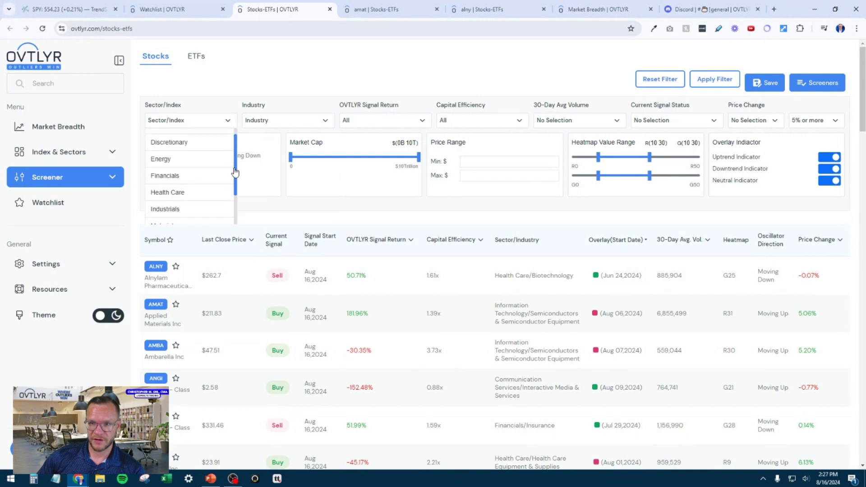
pyautogui.click(233, 126)
pyautogui.click(325, 121)
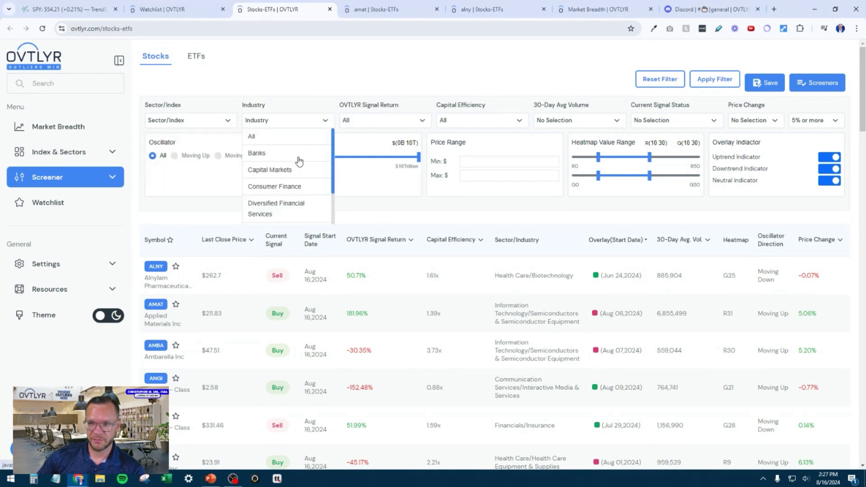
pyautogui.scroll(-3, 302, 195)
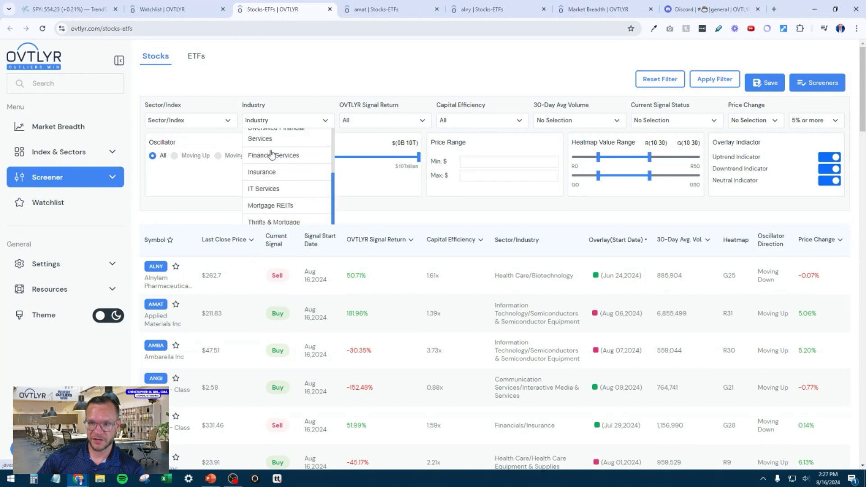
pyautogui.scroll(3, 271, 155)
pyautogui.click(323, 122)
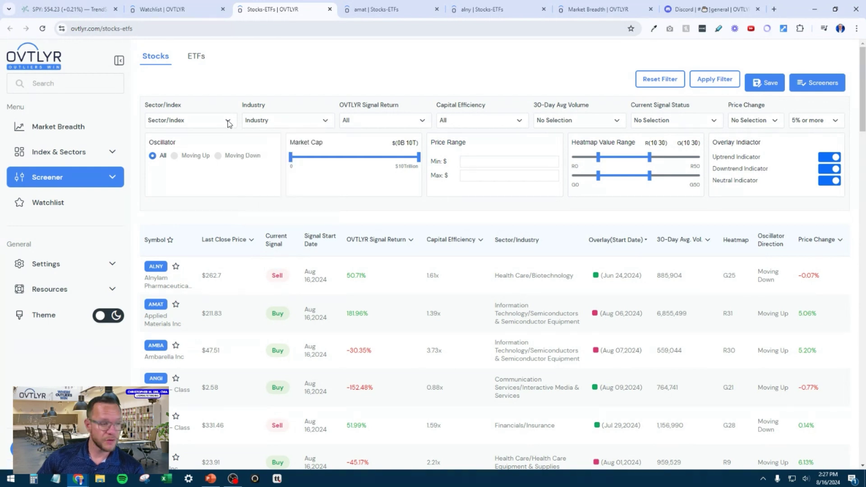
# Step: Try multiple selections among the Discretionary, Energy, Financials and Health Care sectors, and clear the sector choices
pyautogui.click(228, 121)
pyautogui.click(185, 155)
pyautogui.click(195, 189)
pyautogui.click(197, 206)
pyautogui.click(221, 189)
pyautogui.click(220, 174)
pyautogui.click(217, 160)
pyautogui.click(223, 207)
pyautogui.click(228, 123)
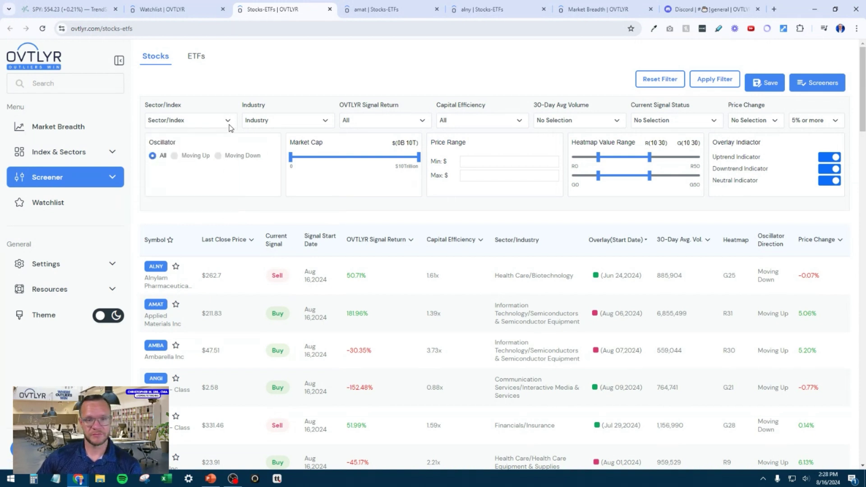
# Step: Check the Industry filter with no sector selected and view the OVTLYR Signal Return filter options
pyautogui.click(264, 124)
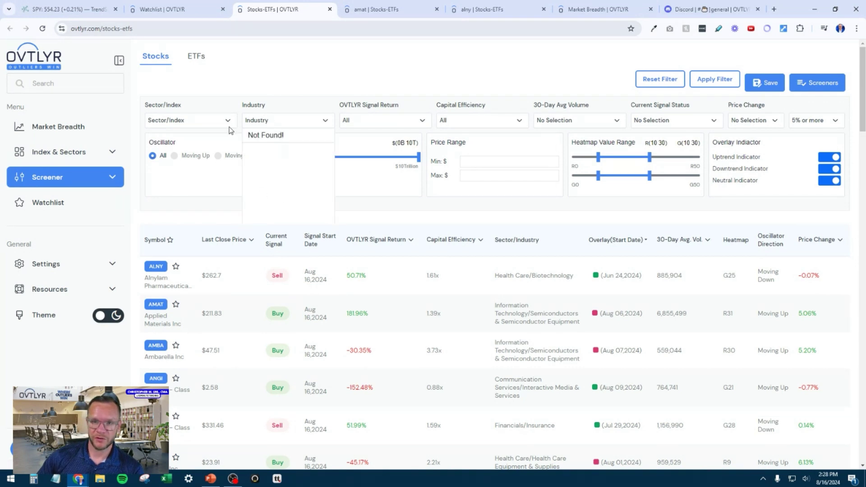
pyautogui.click(317, 125)
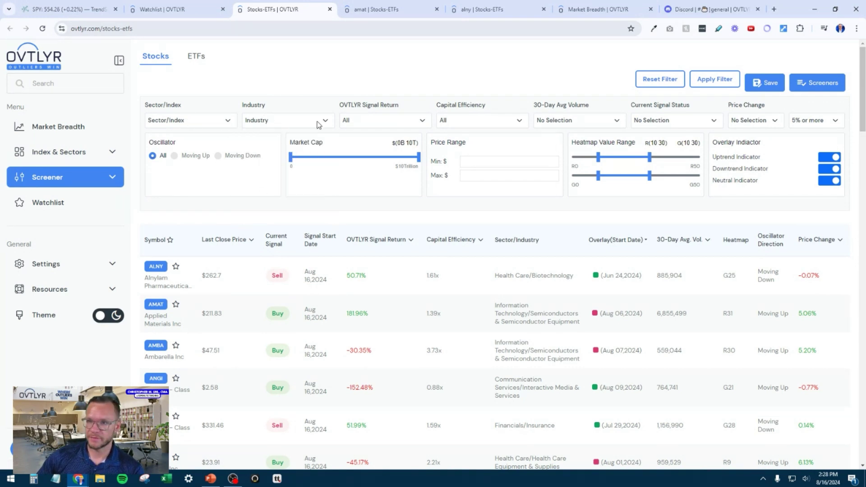
pyautogui.click(367, 120)
pyautogui.click(323, 208)
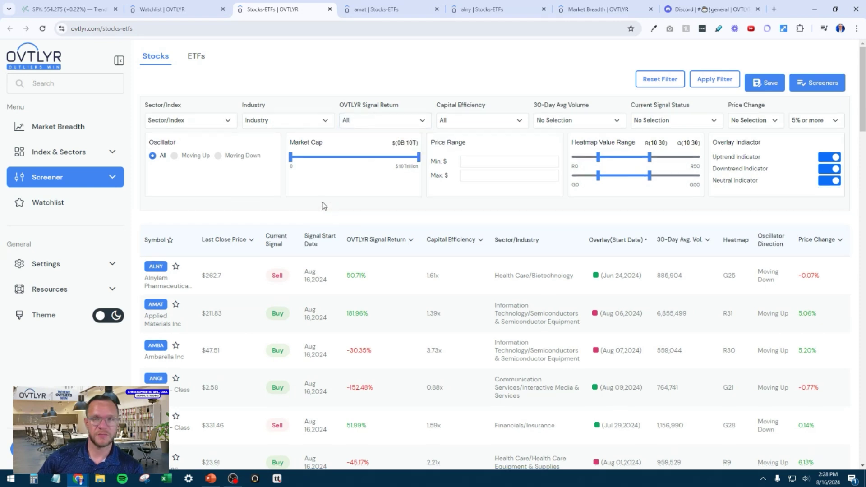
# Step: Expand the watchlist's Bull List and compare its columns with the OVTLYR Signal Return column in the stock screener
pyautogui.hotkey('ctrl', 'shift', 'Tab')
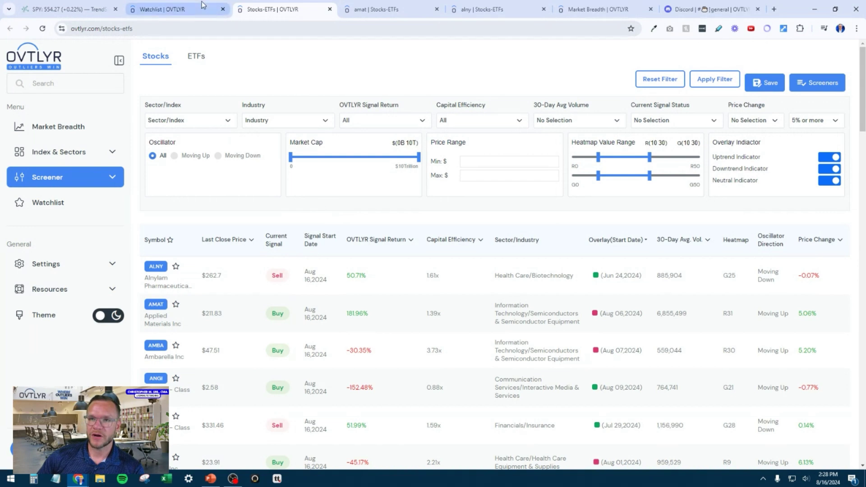
pyautogui.click(601, 110)
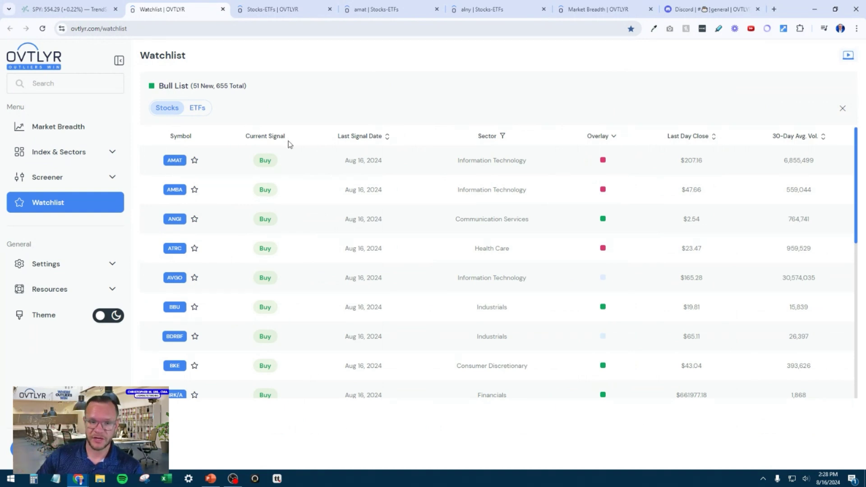
pyautogui.click(273, 11)
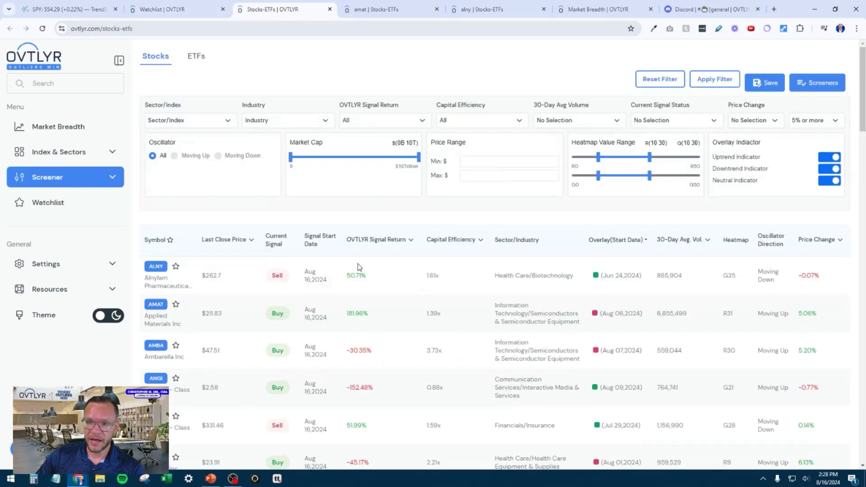
pyautogui.moveTo(348, 275); pyautogui.dragTo(381, 277)
pyautogui.click(381, 277)
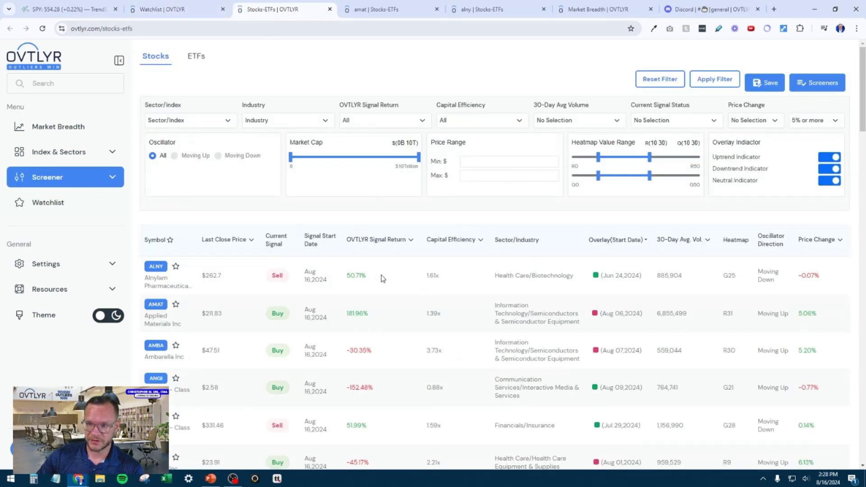
pyautogui.click(199, 5)
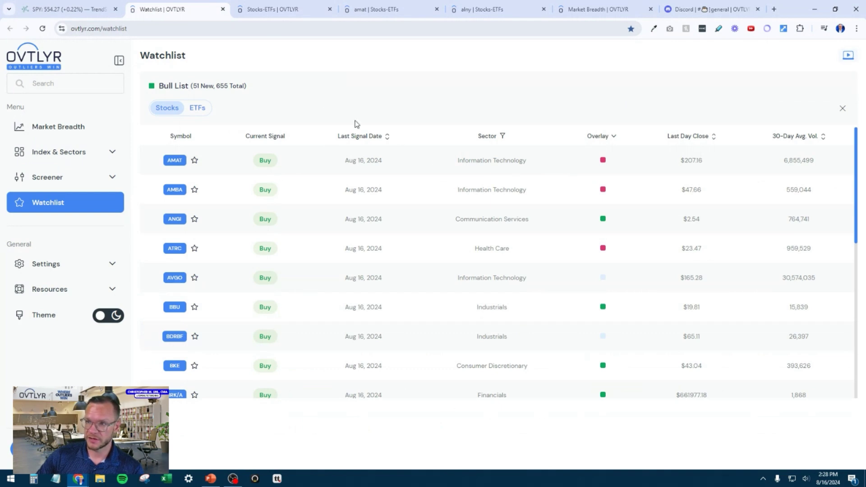
pyautogui.click(273, 9)
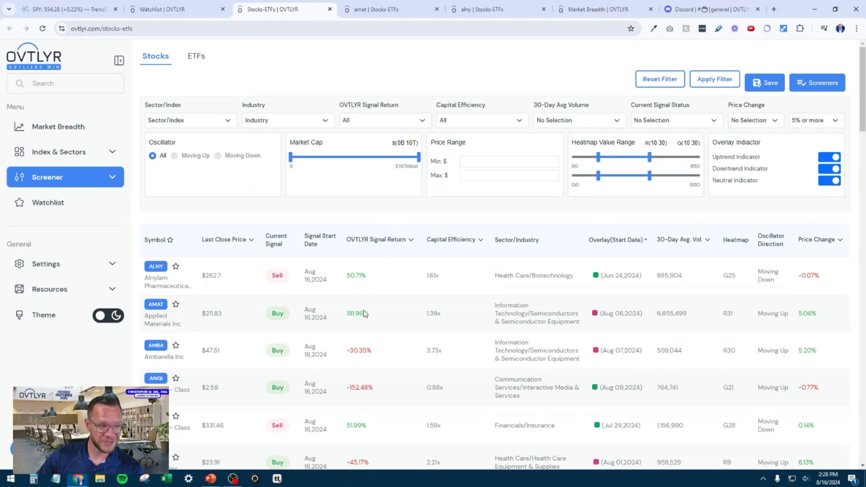
# Step: Set the OVTLYR Signal Return filter to Positive Only
pyautogui.click(390, 121)
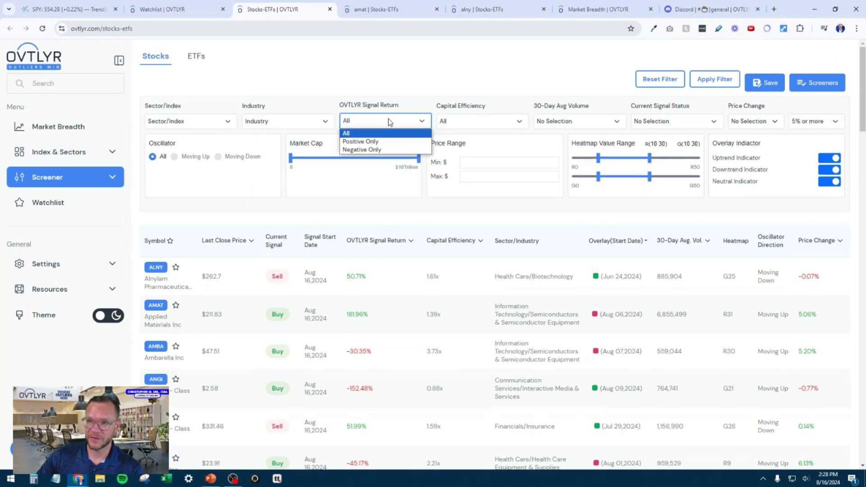
pyautogui.click(368, 142)
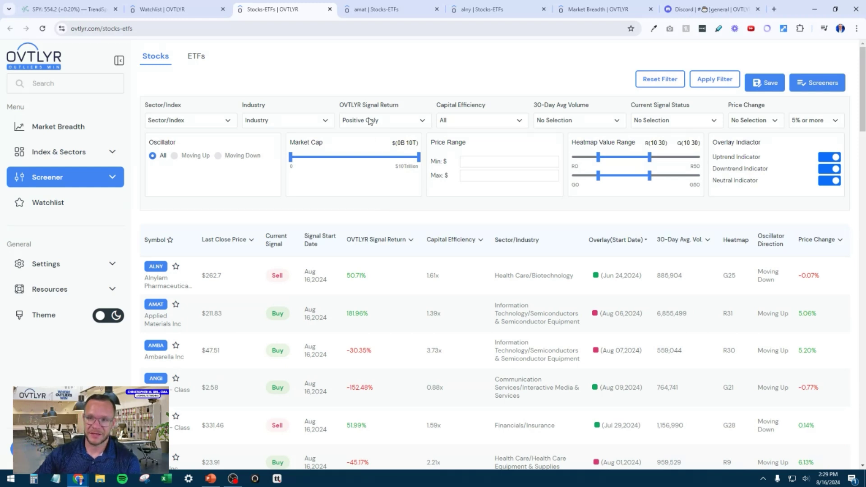
pyautogui.click(370, 121)
pyautogui.click(360, 141)
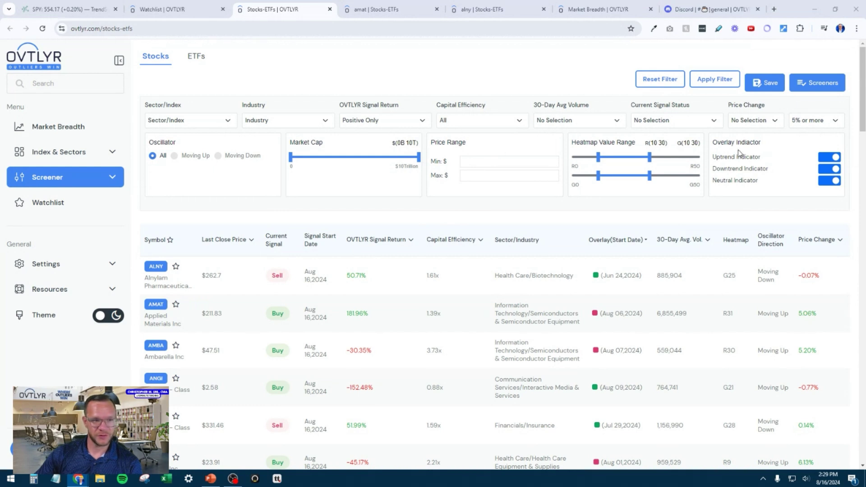
# Step: Look at the save dialog for the filter selection without saving, and delete the first saved screener from the Screeners list
pyautogui.click(763, 84)
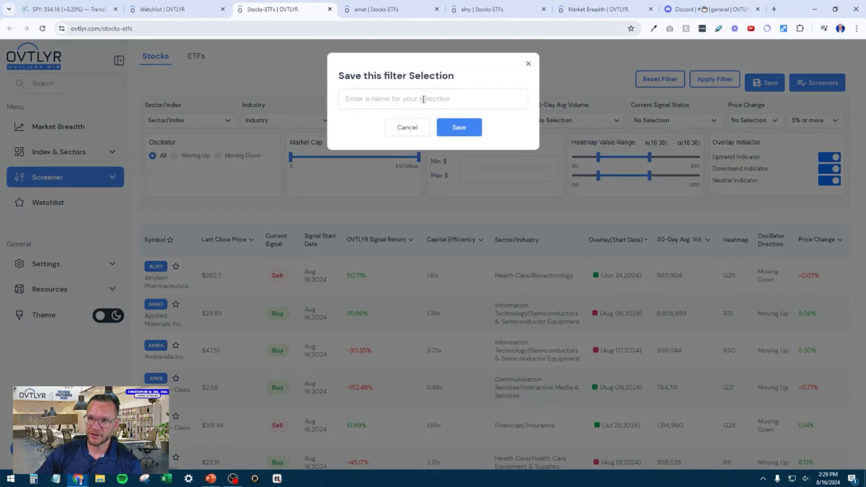
pyautogui.click(400, 128)
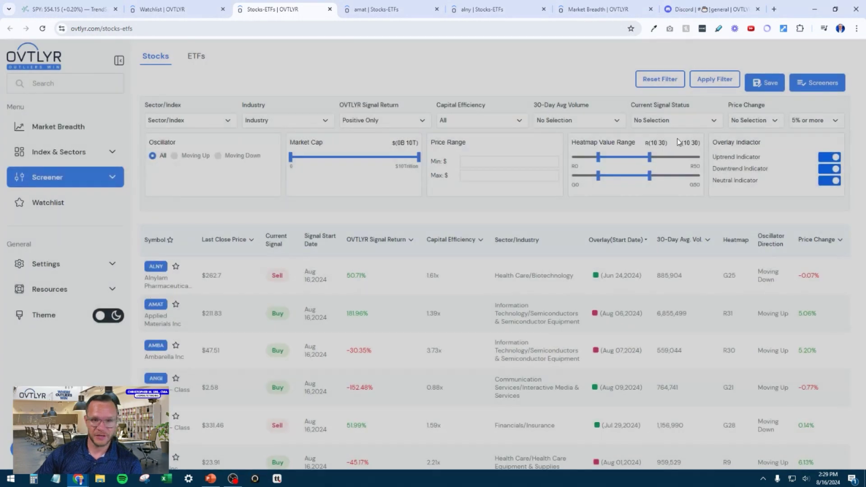
pyautogui.click(824, 83)
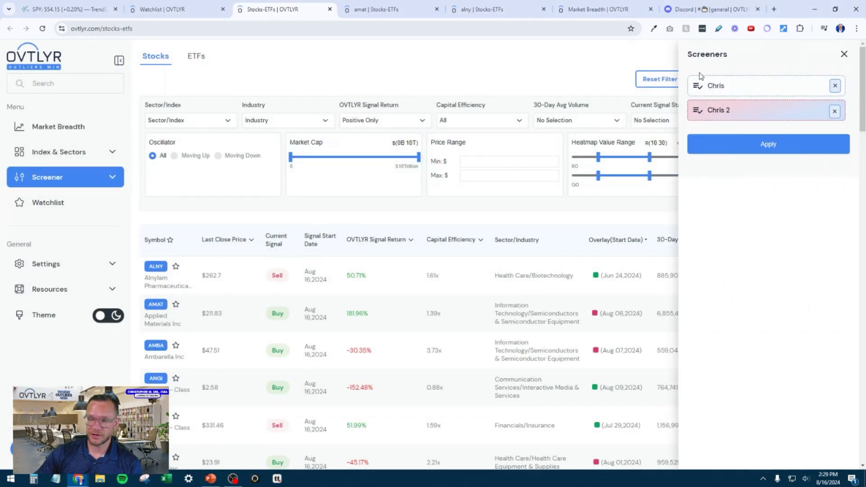
pyautogui.click(834, 85)
pyautogui.click(459, 97)
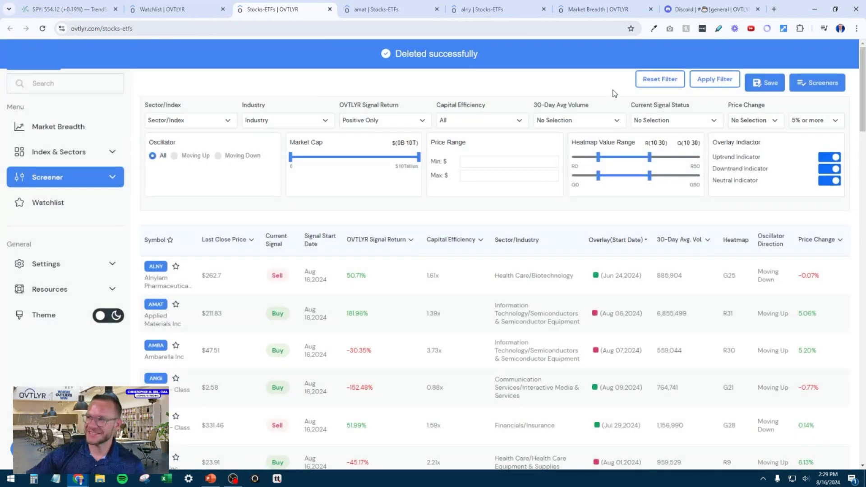
pyautogui.click(821, 83)
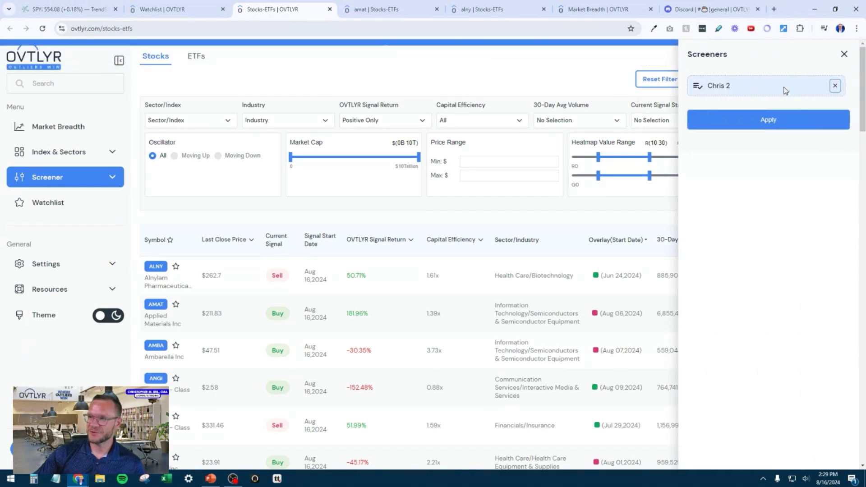
pyautogui.click(843, 53)
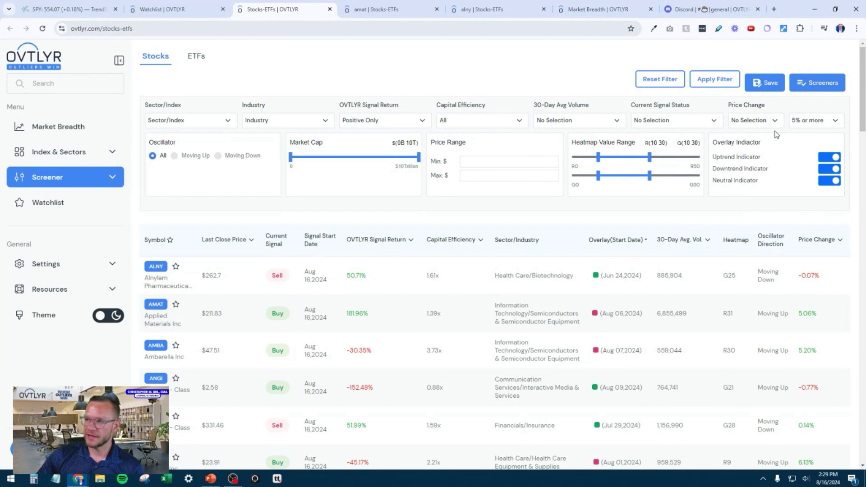
# Step: Recheck the OVTLYR Signal Return choices and set the Capital Efficiency filter to Above 2
pyautogui.click(476, 122)
pyautogui.click(360, 121)
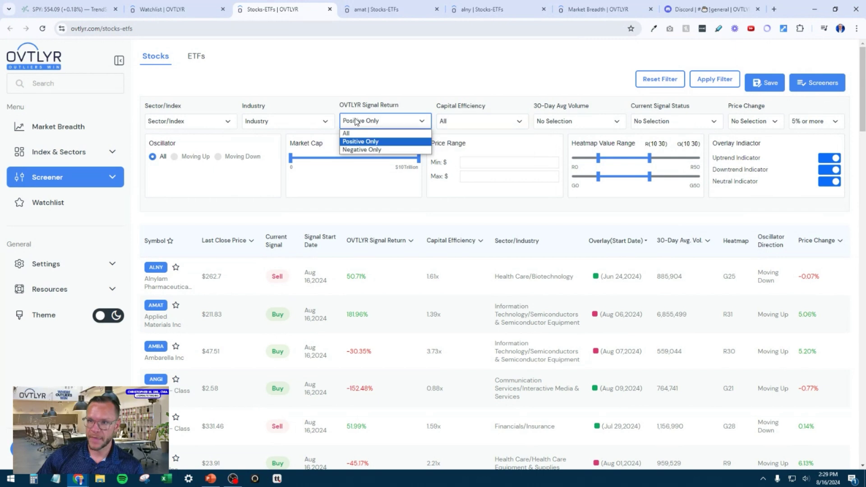
pyautogui.click(358, 114)
pyautogui.click(457, 122)
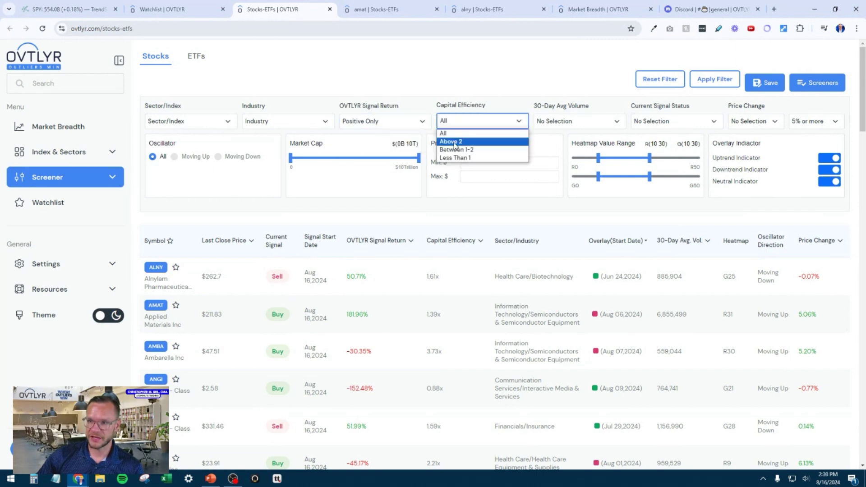
pyautogui.click(455, 142)
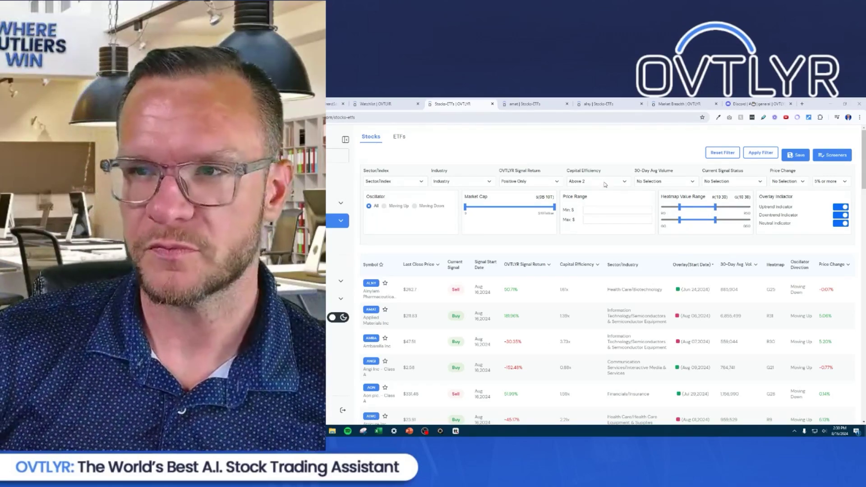
pyautogui.click(584, 182)
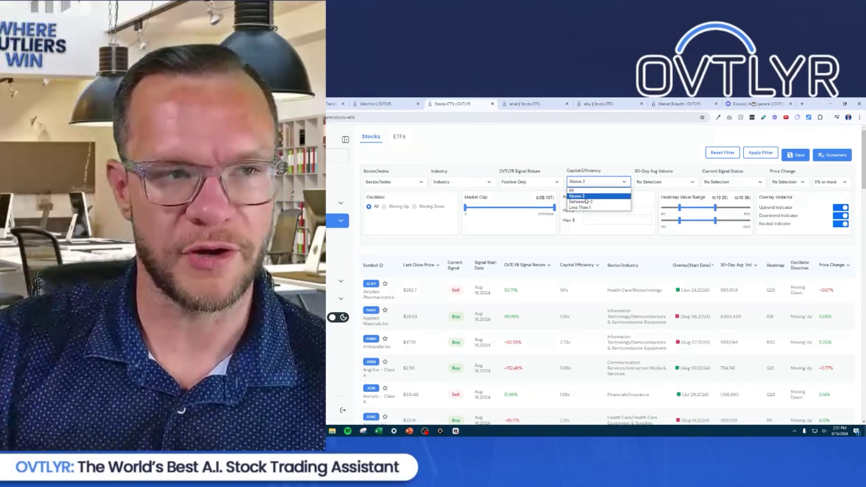
pyautogui.click(613, 168)
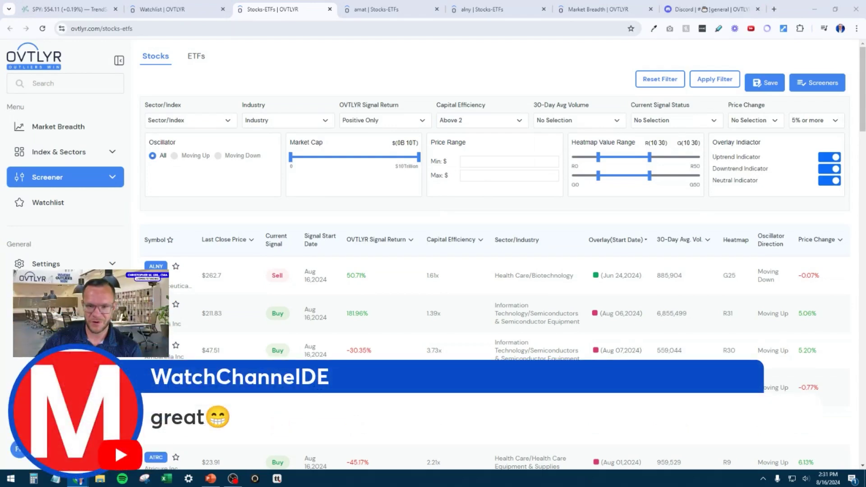
# Step: Check the saved screeners list, and set the 30-Day Avg Volume filter to Greater than 1M after trying Less than 500k
pyautogui.click(807, 84)
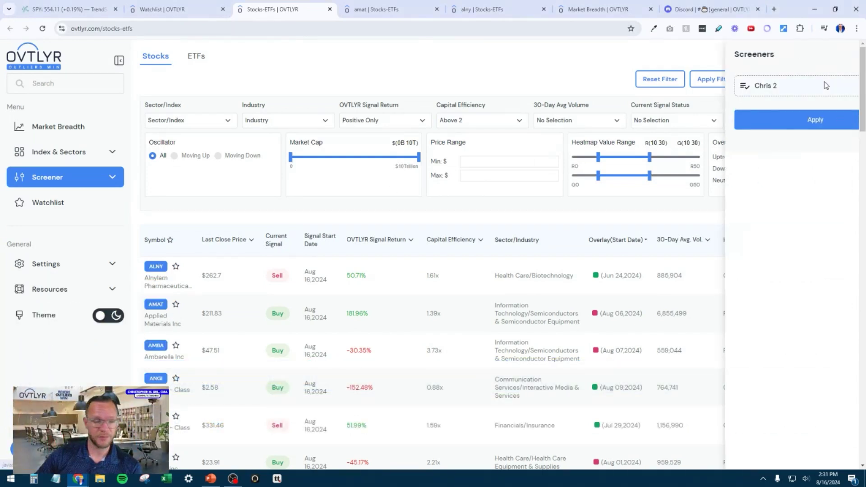
pyautogui.click(844, 53)
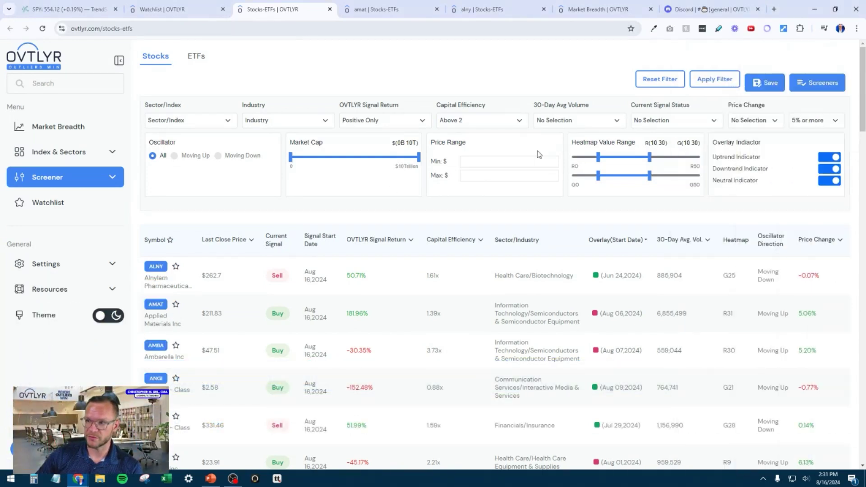
pyautogui.click(567, 122)
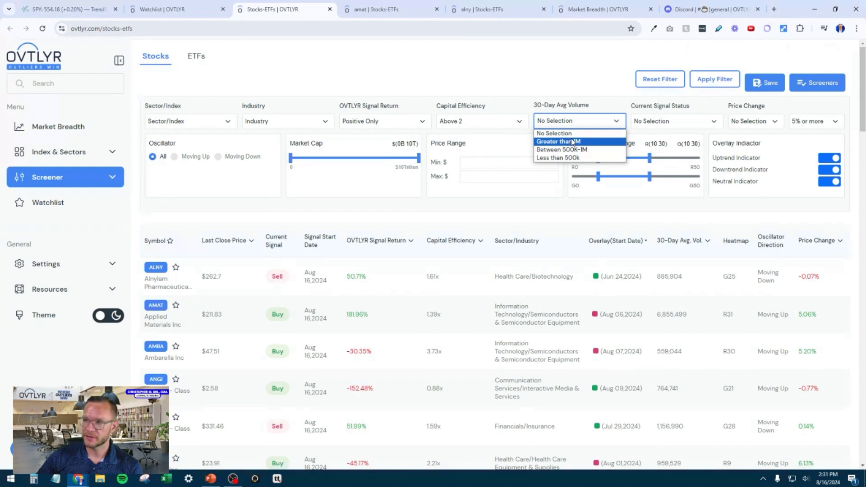
pyautogui.click(572, 142)
pyautogui.click(621, 124)
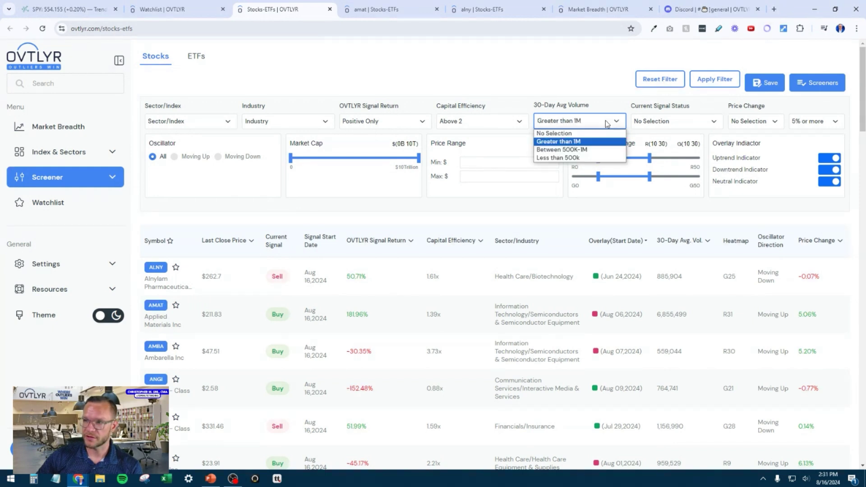
pyautogui.click(582, 158)
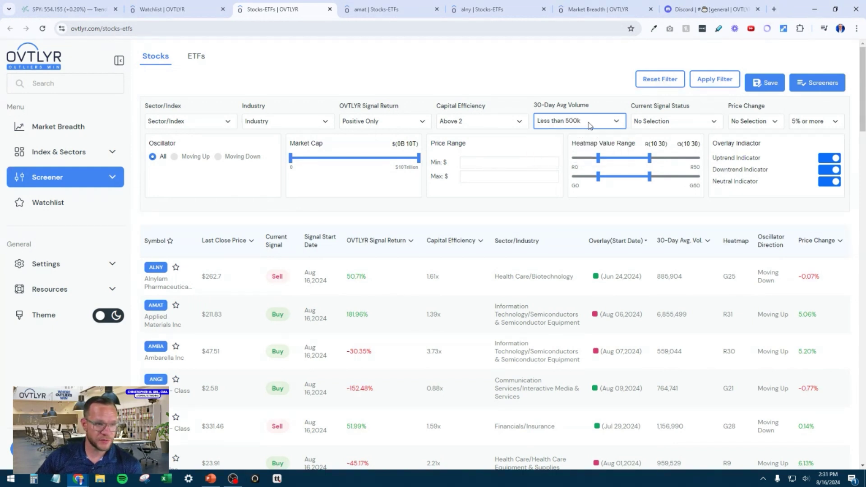
pyautogui.click(587, 122)
pyautogui.click(580, 143)
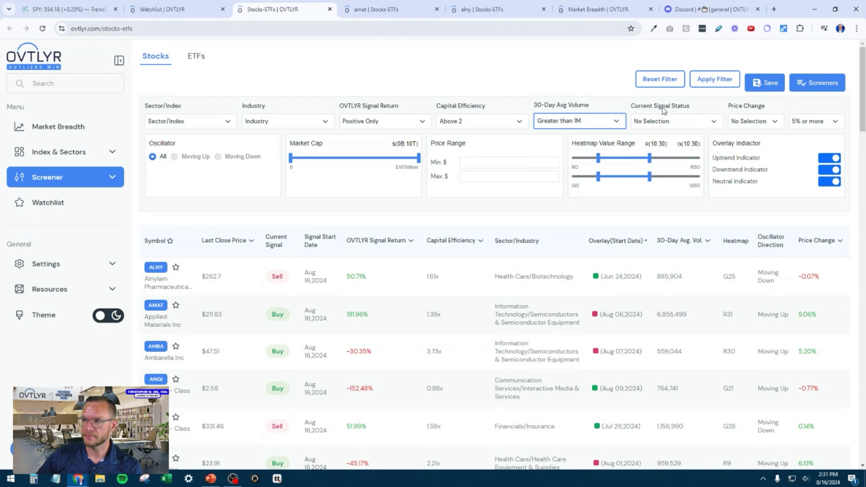
# Step: Review the Current Signal Status options and collapse the watchlist's expanded Bull List to compare it with the Bear List
pyautogui.click(680, 124)
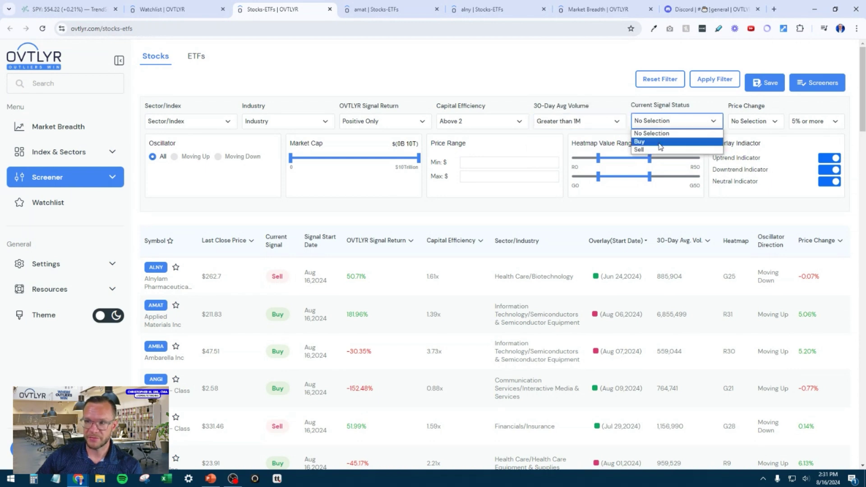
pyautogui.click(206, 5)
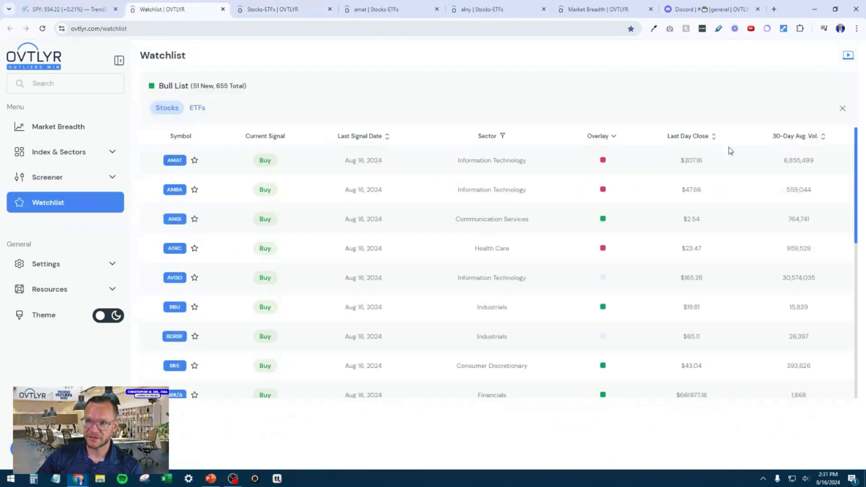
pyautogui.click(840, 109)
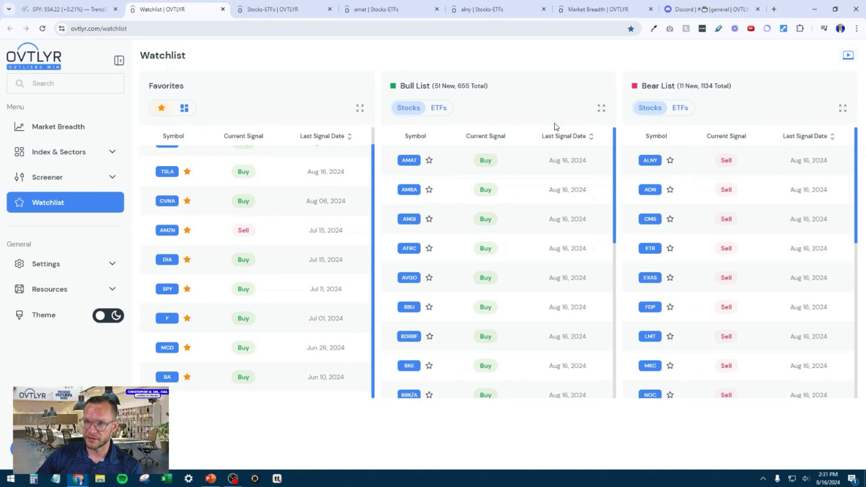
pyautogui.click(260, 8)
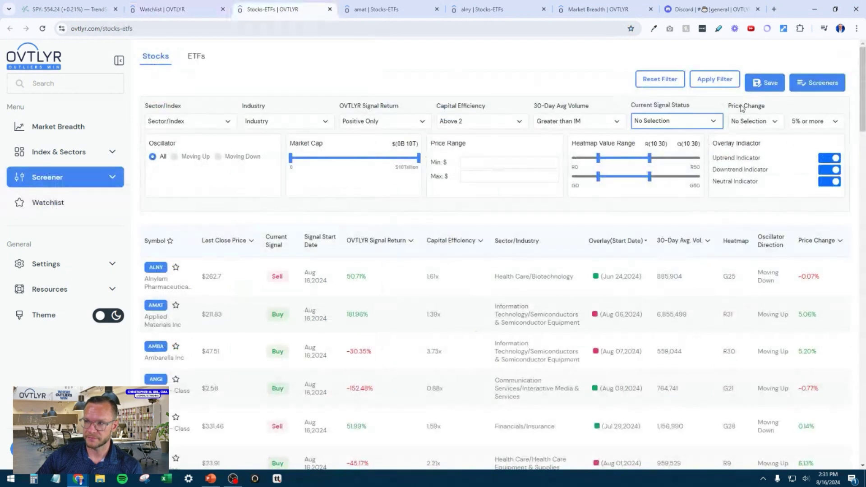
# Step: Set the Current Signal Status filter to Buy and open the Price Change period options
pyautogui.click(679, 120)
pyautogui.click(676, 142)
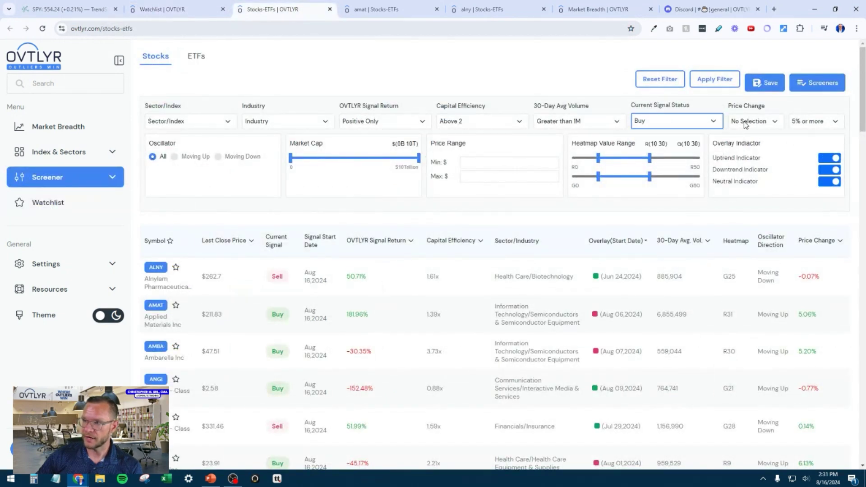
pyautogui.click(749, 126)
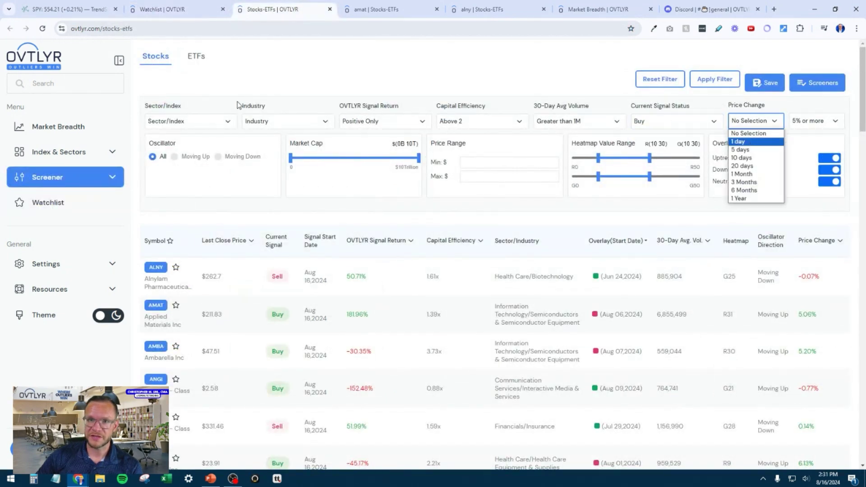
# Step: Switch to the TrendSpider SPY chart and draw a measuring line from the mid-July high to the early-August low
pyautogui.click(68, 9)
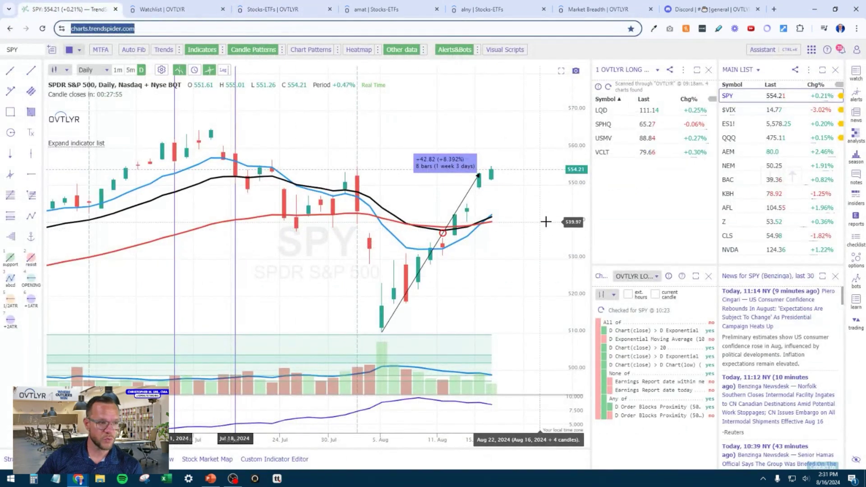
pyautogui.click(500, 252)
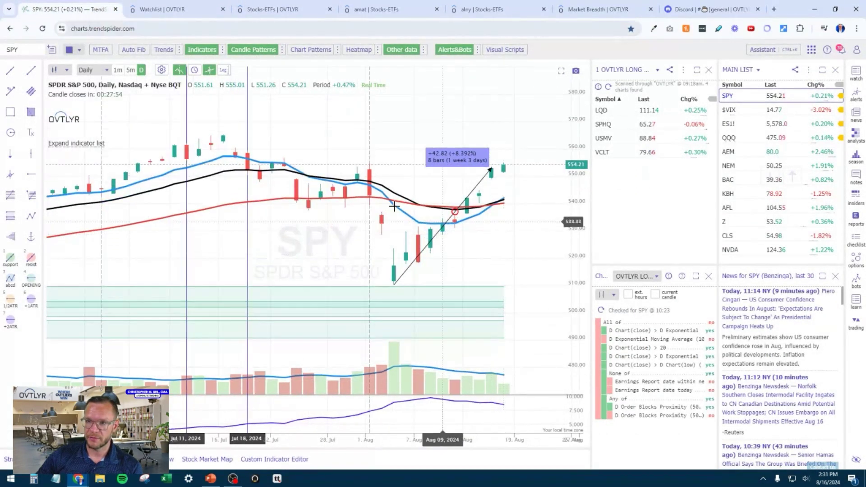
pyautogui.hotkey('alt', 't')
pyautogui.click(229, 145)
pyautogui.click(394, 280)
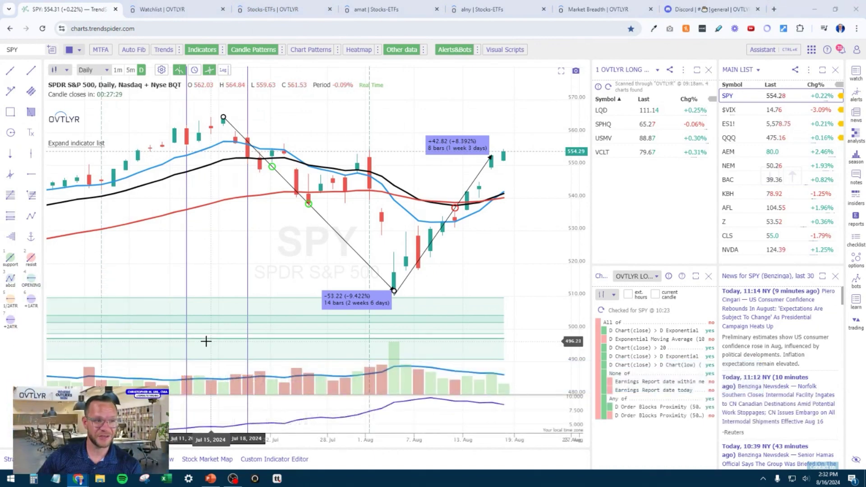
# Step: Return to the OVTLYR stock screener and set the Price Change filter to 1 Month with 20% or more
pyautogui.click(299, 6)
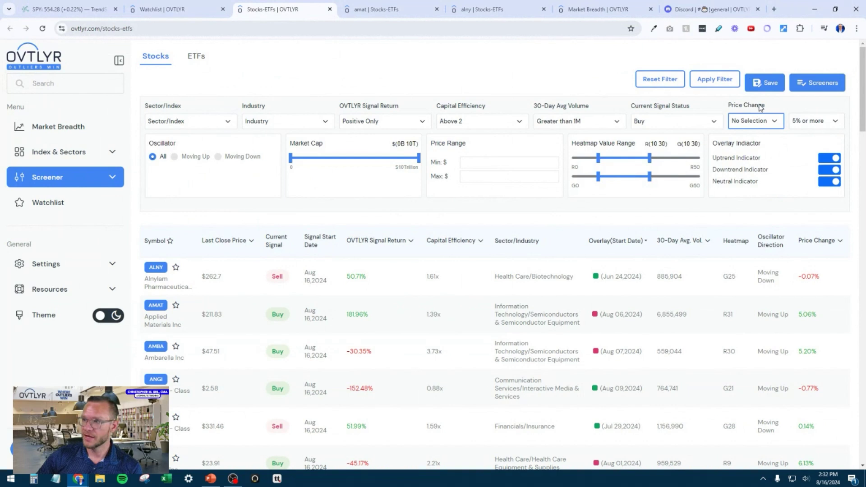
pyautogui.click(758, 120)
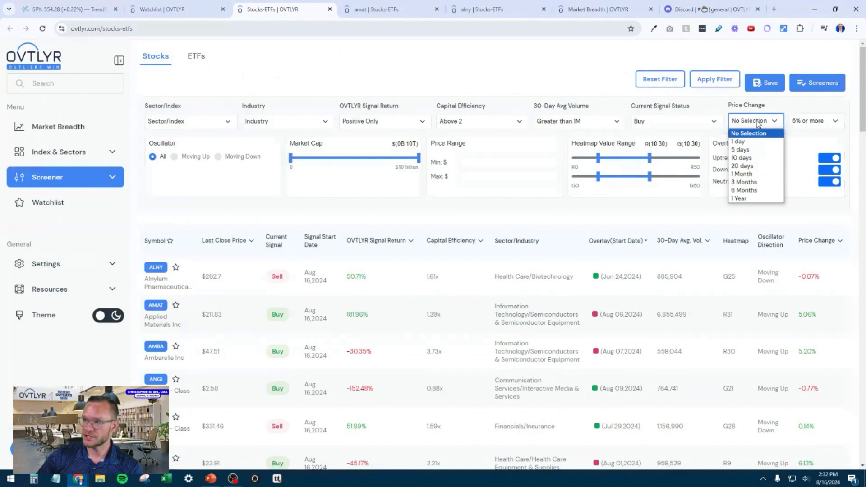
pyautogui.click(756, 175)
pyautogui.click(812, 127)
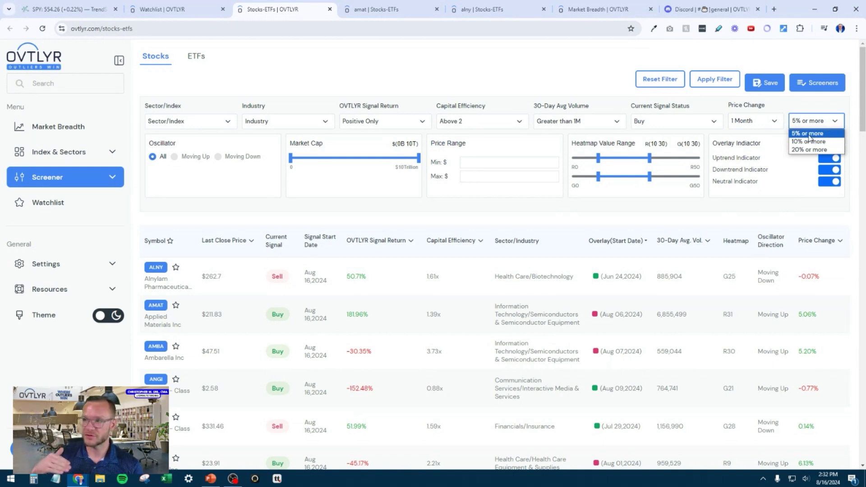
pyautogui.click(797, 149)
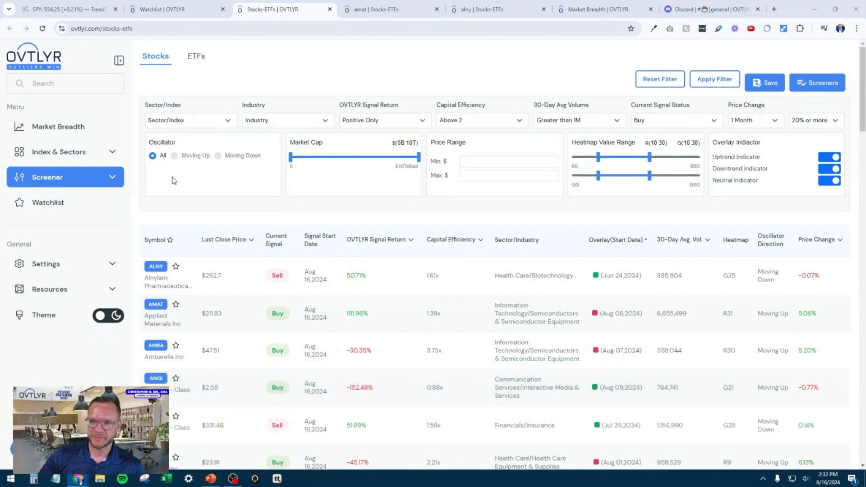
# Step: Switch to the AMAT stock page, close its Performance Summary, and examine the oscillator and signals over longer and shorter date ranges
pyautogui.click(369, 9)
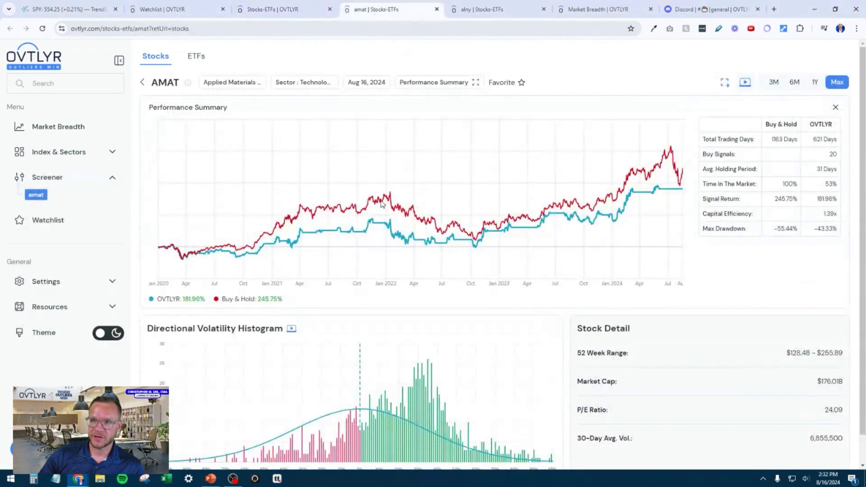
pyautogui.click(835, 109)
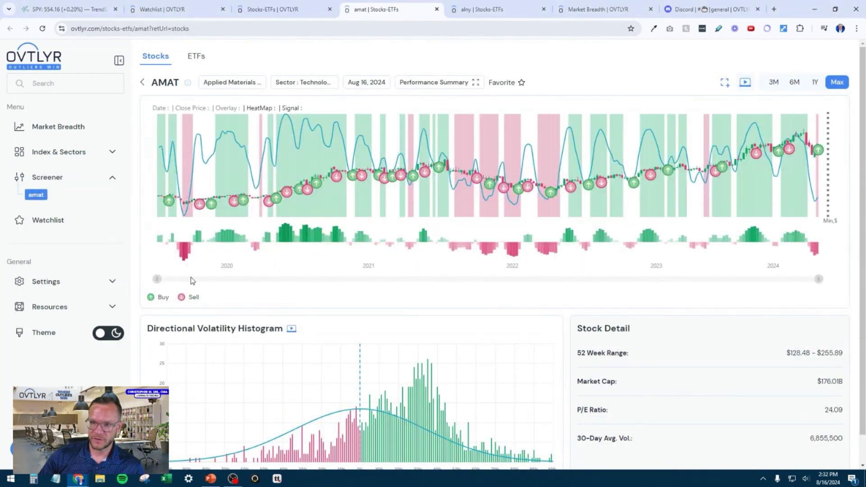
pyautogui.moveTo(157, 279); pyautogui.dragTo(498, 279)
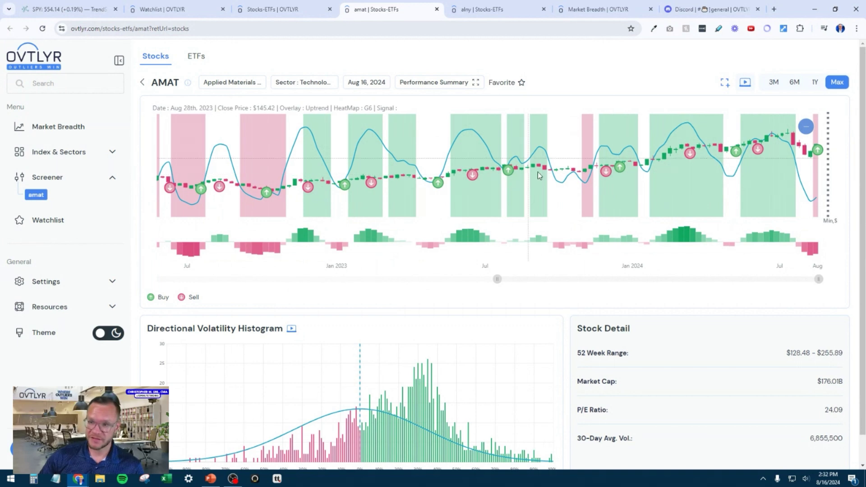
pyautogui.moveTo(497, 279); pyautogui.dragTo(738, 273)
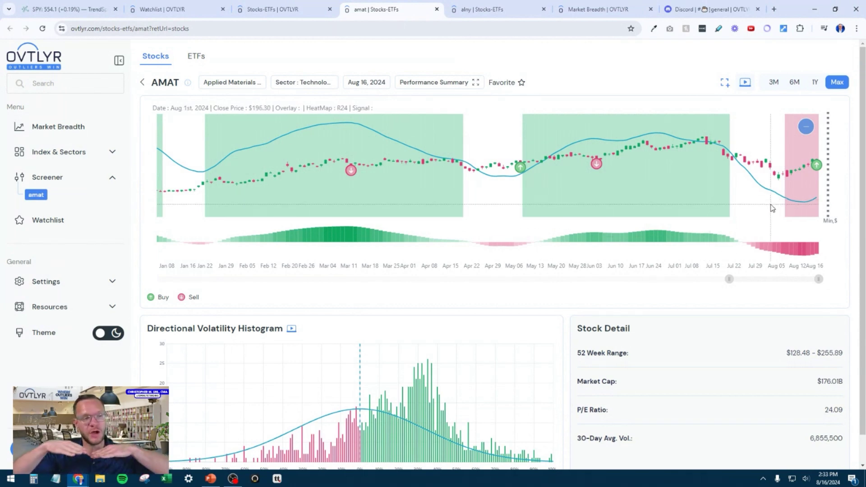
pyautogui.moveTo(730, 279); pyautogui.dragTo(530, 279)
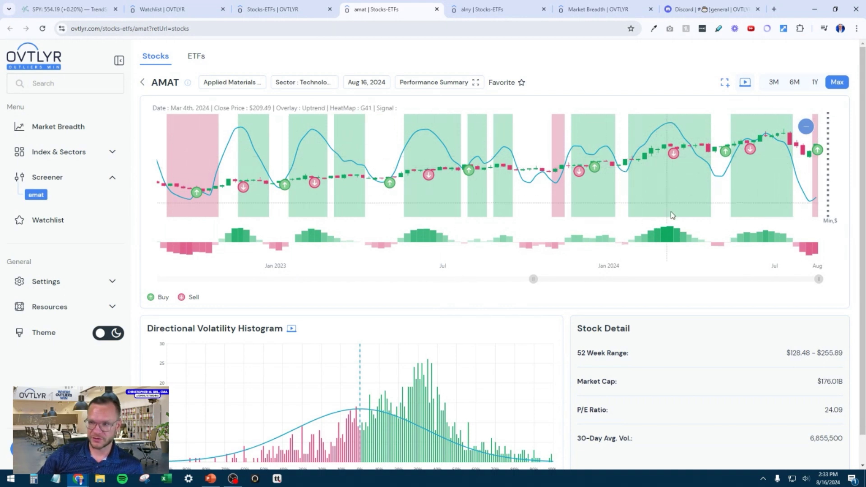
pyautogui.moveTo(534, 278); pyautogui.dragTo(706, 277)
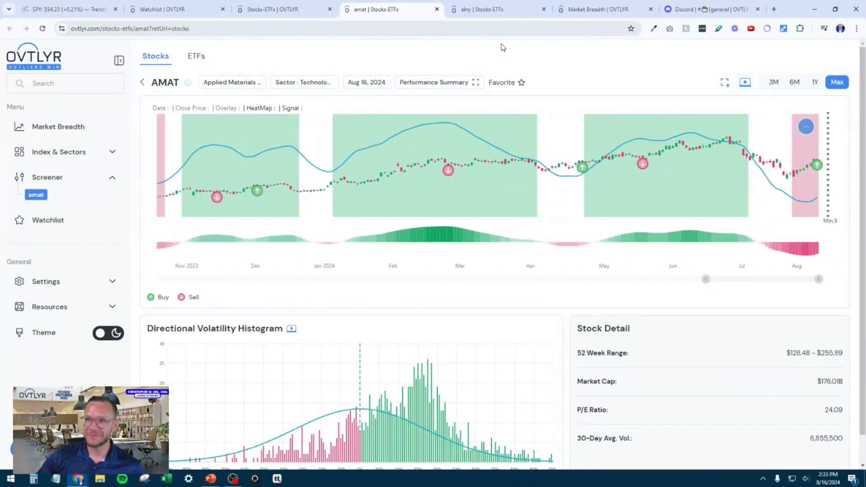
# Step: Back in the screener, set the Oscillator filter to Moving Up and try a higher Market Cap minimum before restoring it to 0
pyautogui.click(319, 5)
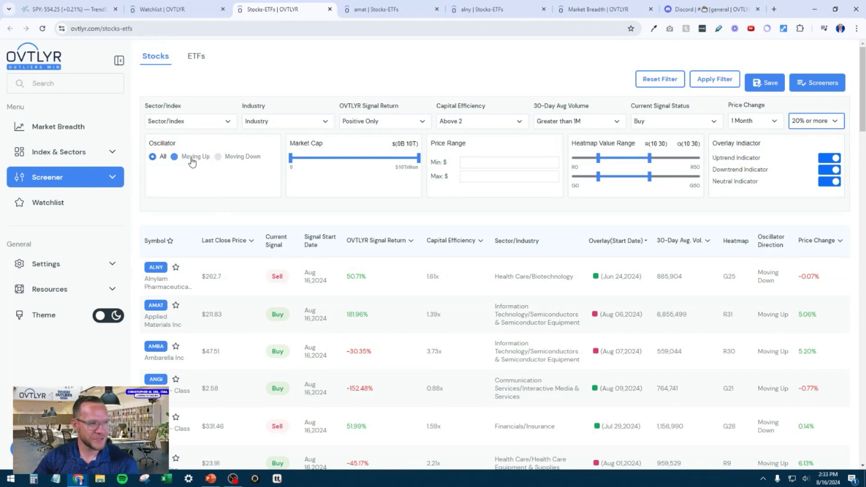
pyautogui.click(174, 157)
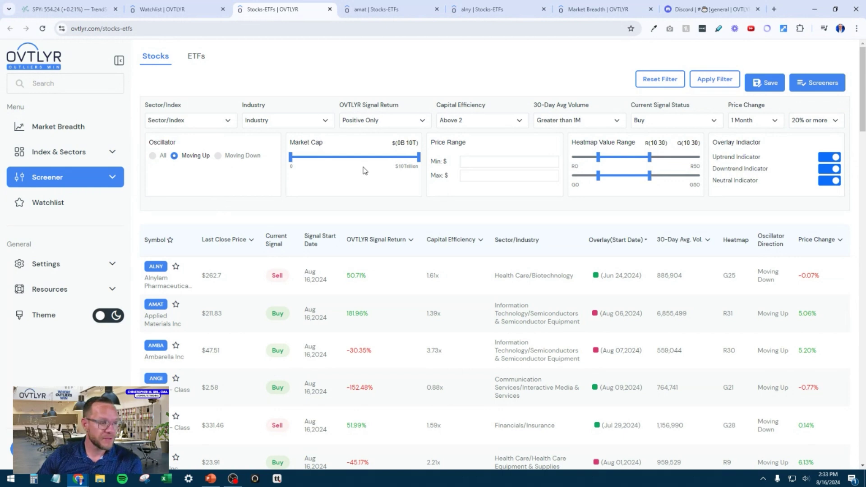
pyautogui.moveTo(290, 158); pyautogui.dragTo(353, 159)
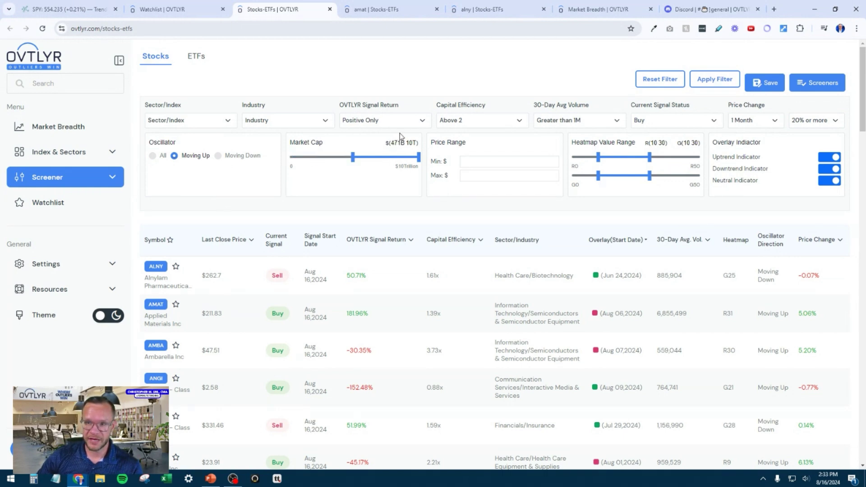
pyautogui.moveTo(355, 157); pyautogui.dragTo(280, 157)
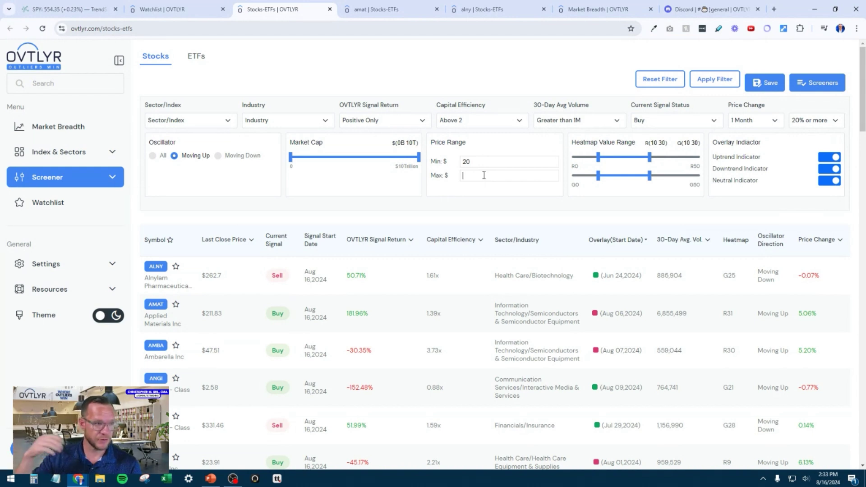
# Step: Apply the filters with a price range of $20 to $10, then correct the maximum to $100 and reapply
pyautogui.write('10')
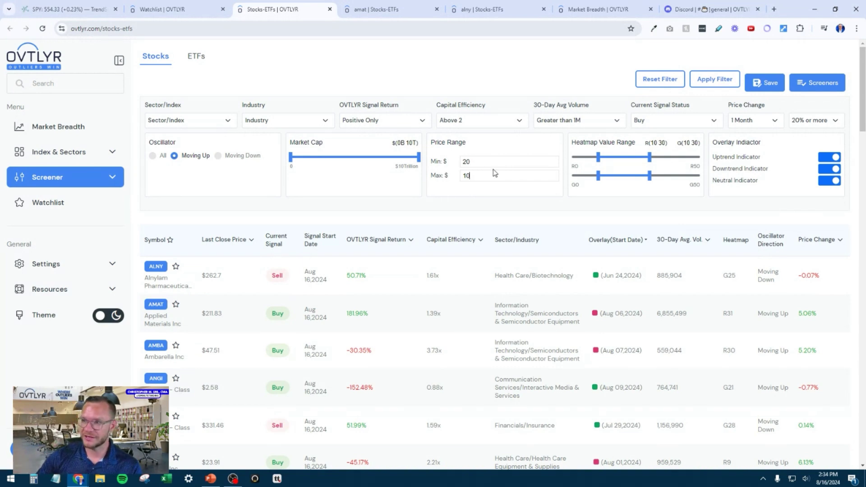
pyautogui.click(731, 81)
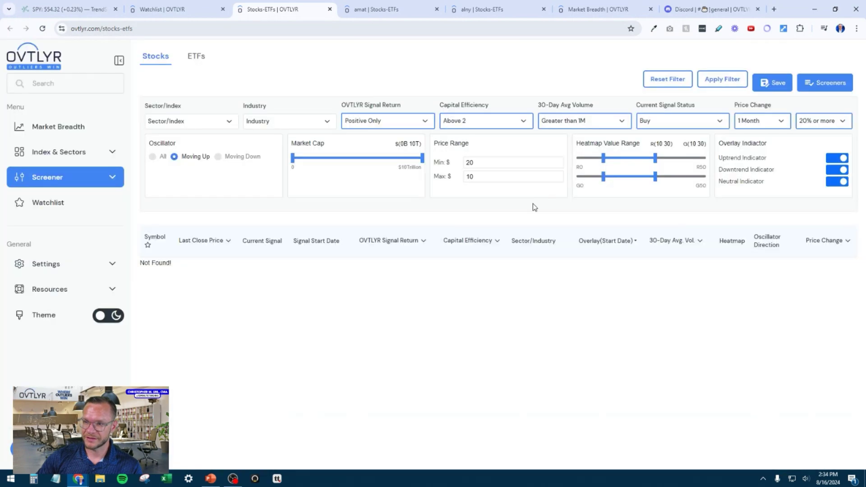
pyautogui.click(487, 178)
pyautogui.write('0')
pyautogui.click(717, 81)
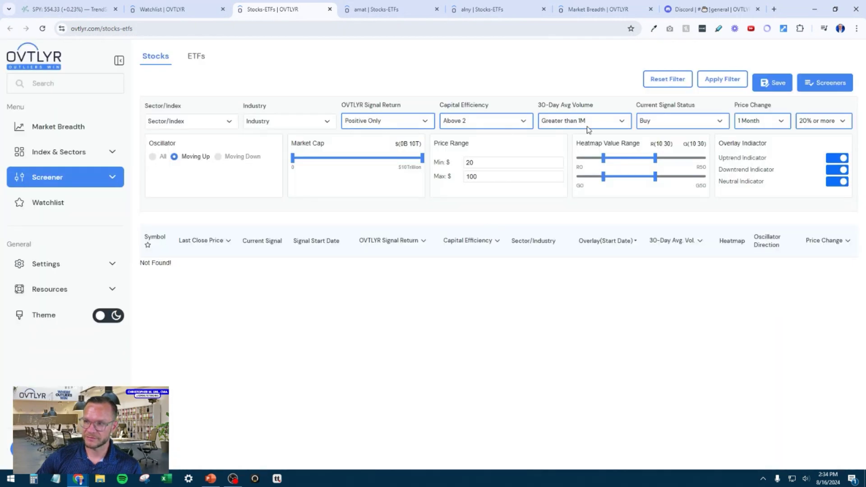
pyautogui.click(721, 79)
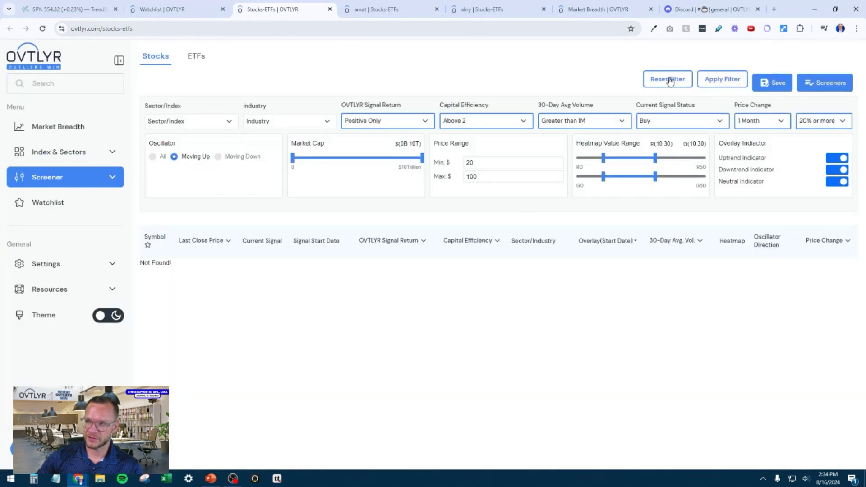
# Step: Reset all screener filters, apply only a price range of $20 to $100, and look over the resulting stocks
pyautogui.click(669, 81)
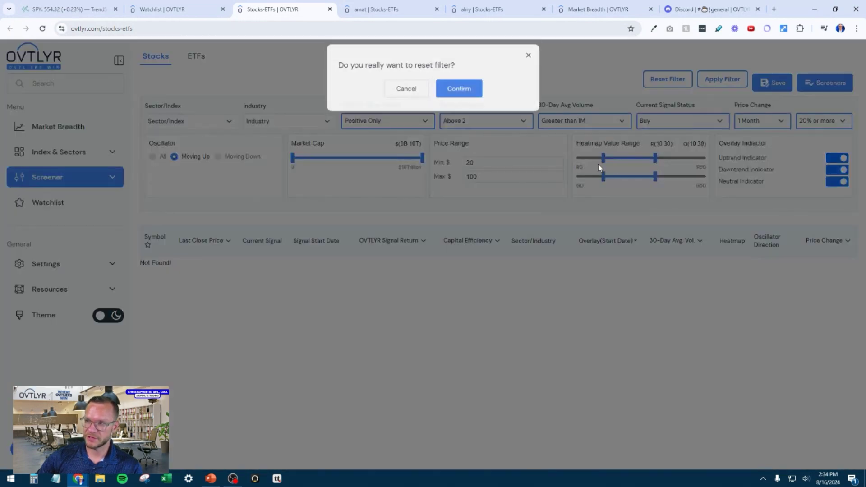
pyautogui.click(473, 96)
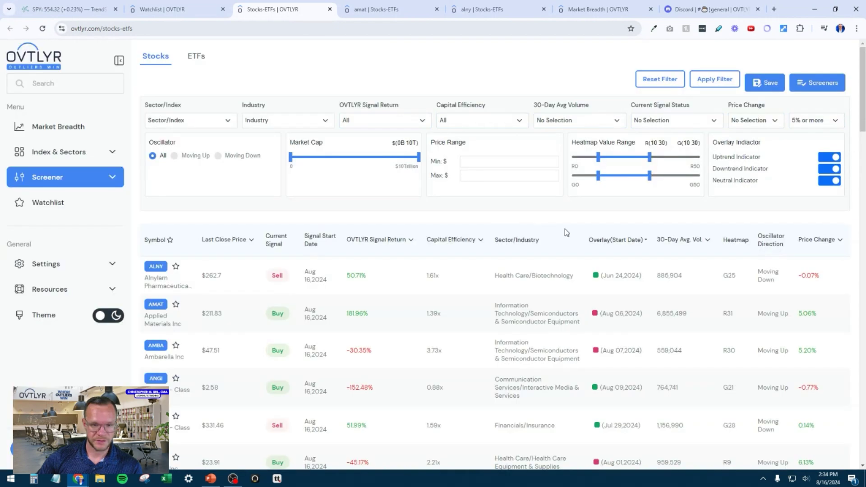
pyautogui.click(480, 163)
pyautogui.write('20')
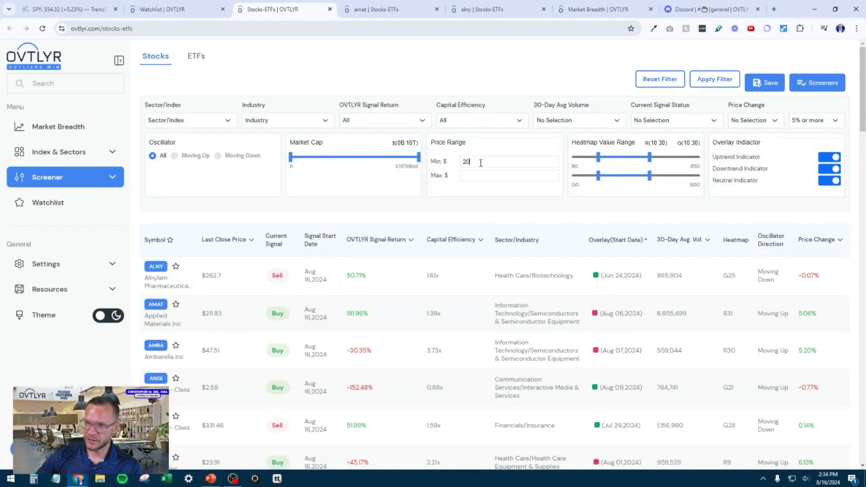
pyautogui.click(477, 173)
pyautogui.write('100')
pyautogui.click(717, 82)
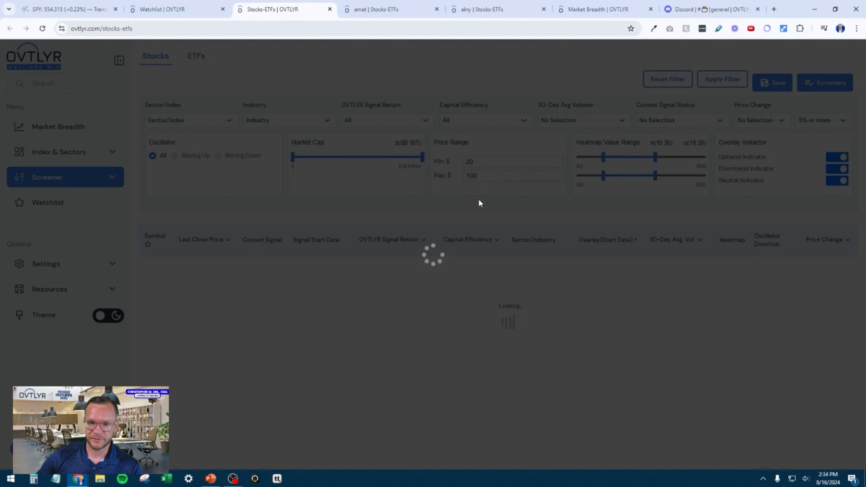
pyautogui.scroll(-1, 443, 324)
pyautogui.scroll(1, 451, 316)
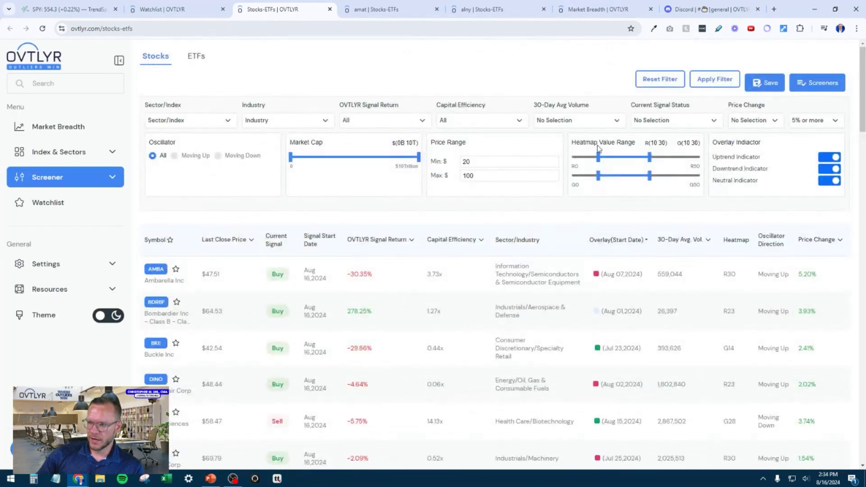
# Step: Switch to the AMAT chart and examine its heatmap values across several date ranges, ending on roughly December to August
pyautogui.hotkey('ctrl', 'Tab')
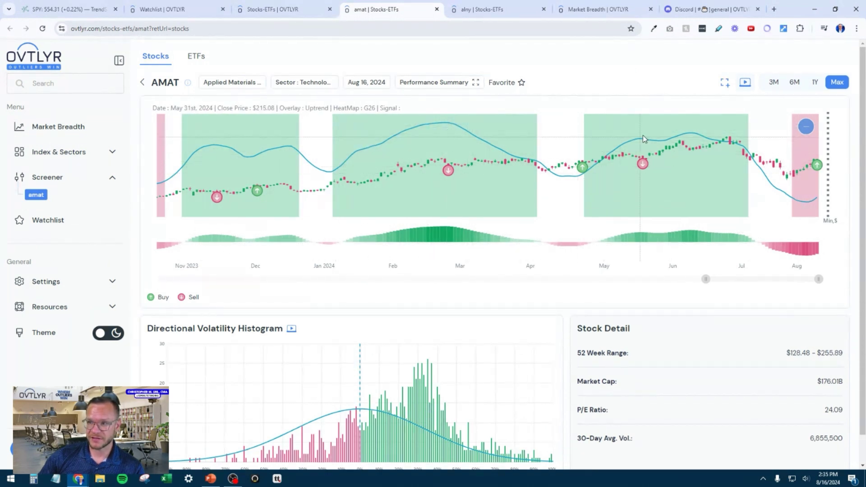
pyautogui.moveTo(705, 279); pyautogui.dragTo(692, 279)
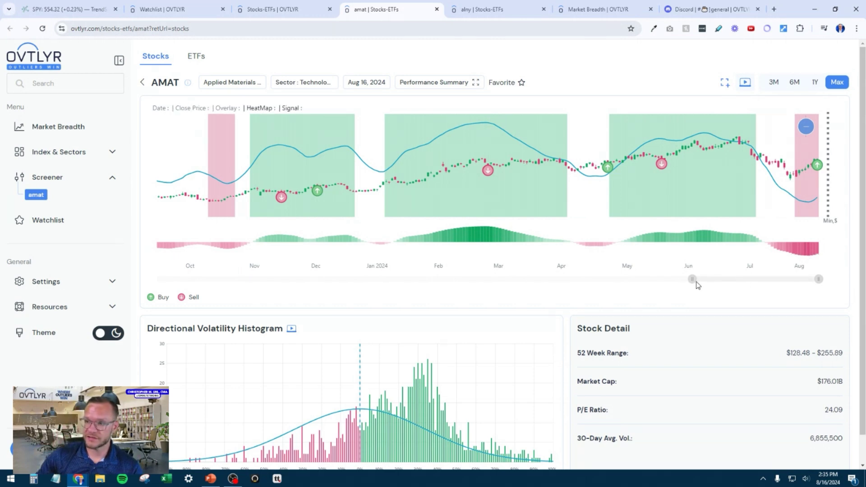
pyautogui.moveTo(692, 279); pyautogui.dragTo(722, 279)
pyautogui.moveTo(818, 279); pyautogui.dragTo(794, 284)
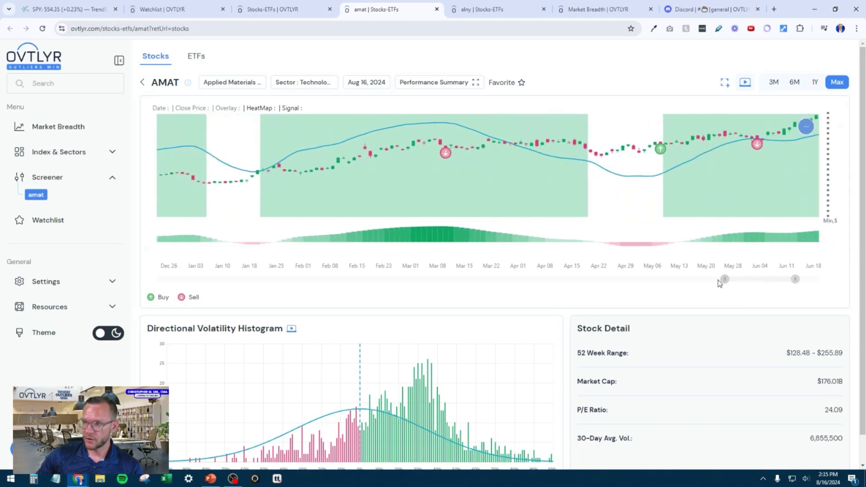
pyautogui.scroll(3, 721, 280)
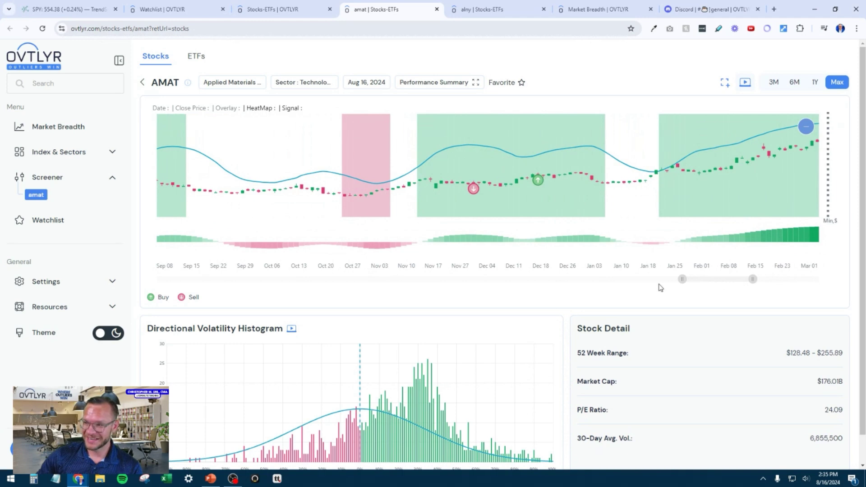
pyautogui.moveTo(680, 278)
pyautogui.mouseDown()
pyautogui.moveTo(627, 280)
pyautogui.moveTo(726, 280)
pyautogui.moveTo(683, 280)
pyautogui.mouseUp()
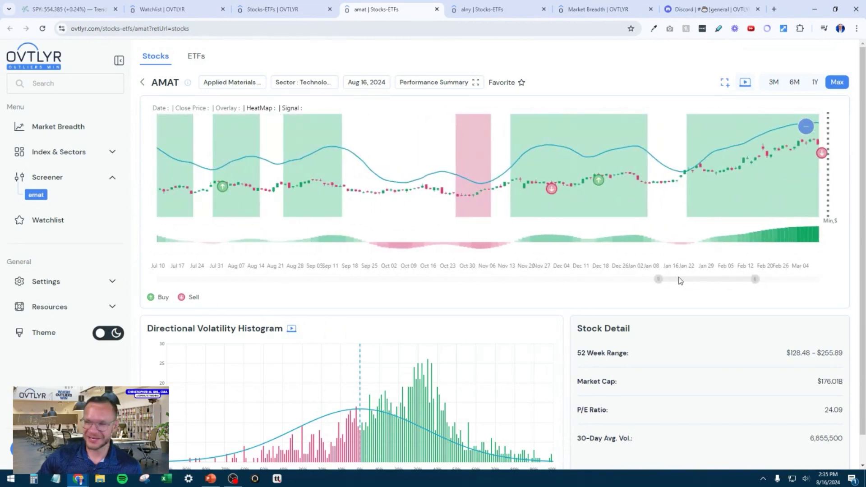
pyautogui.moveTo(679, 277); pyautogui.dragTo(745, 273)
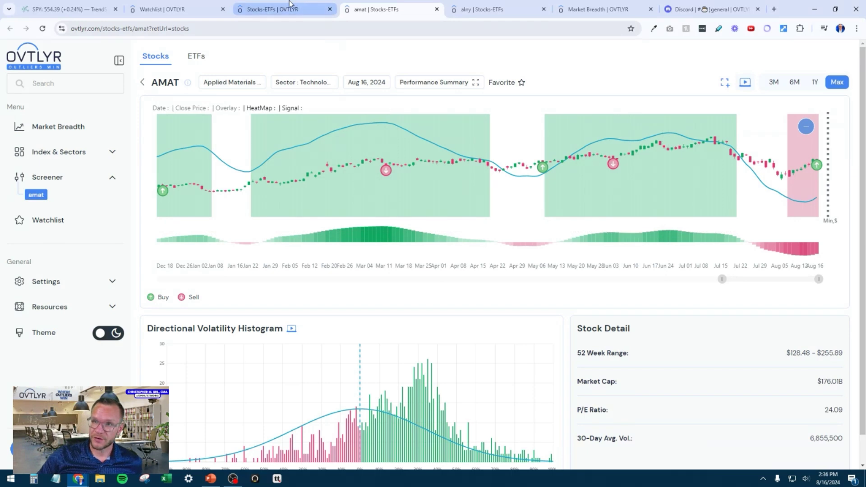
# Step: Return to the screener and widen the red Heatmap Value Range to R0 through R50
pyautogui.click(273, 9)
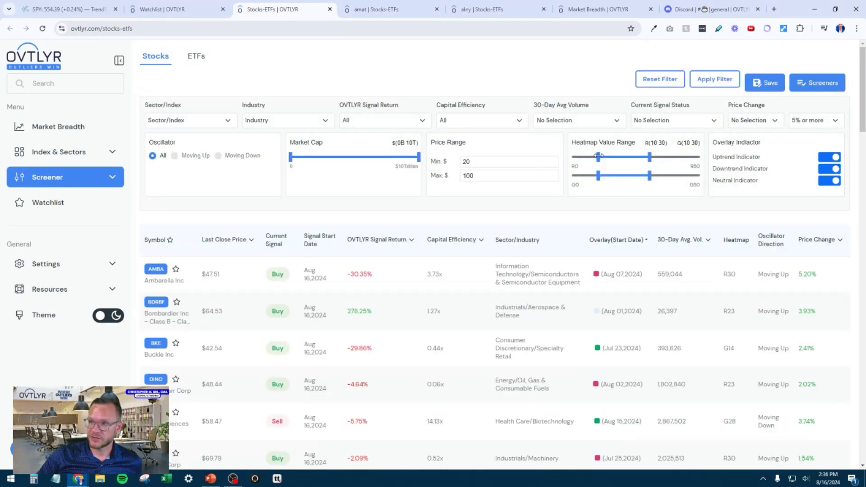
pyautogui.moveTo(590, 156); pyautogui.dragTo(572, 157)
pyautogui.moveTo(649, 156); pyautogui.dragTo(700, 157)
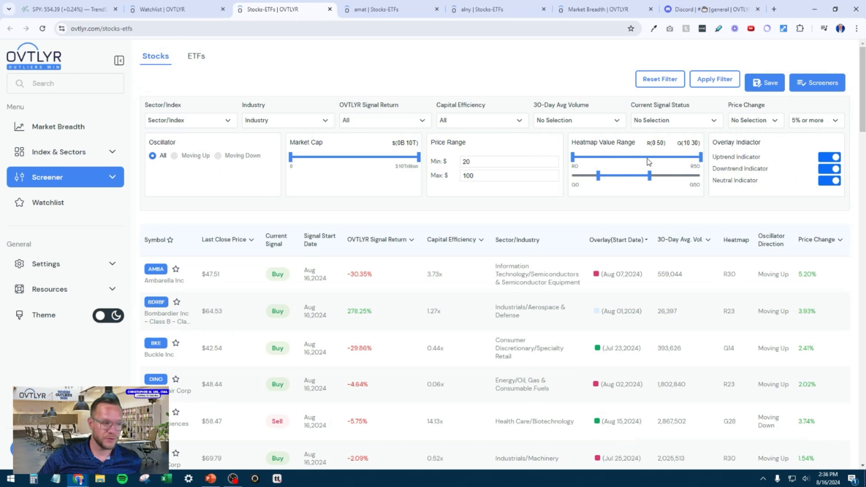
# Step: Check AMAT's recent heatmap readings, and set the screener's green Heatmap Value Range to G0 through G39
pyautogui.click(379, 9)
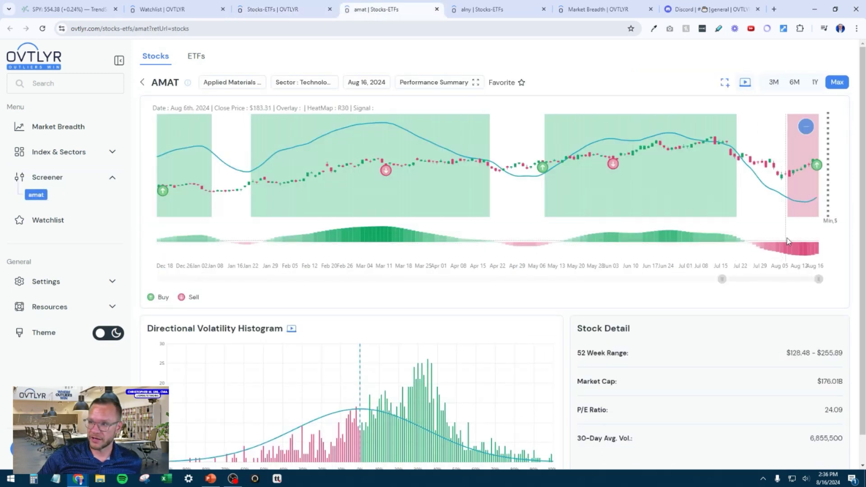
pyautogui.hotkey('ctrl', 'shift', 'Tab')
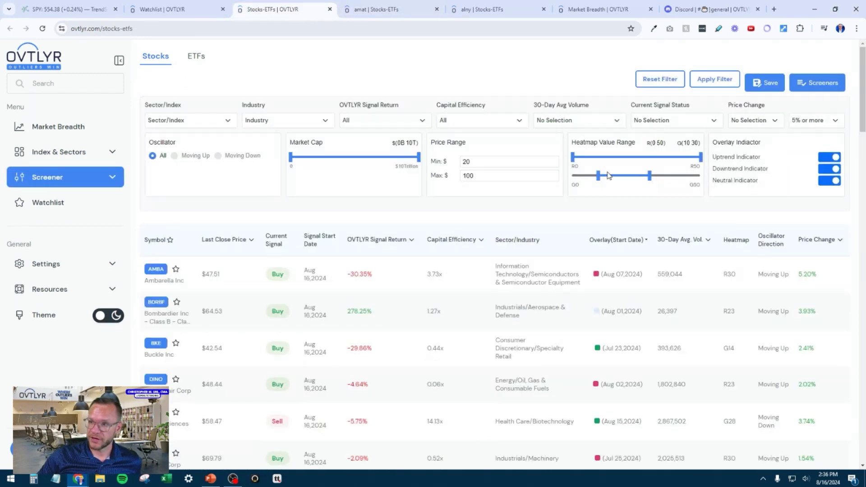
pyautogui.moveTo(594, 175); pyautogui.dragTo(572, 175)
pyautogui.moveTo(654, 175)
pyautogui.mouseDown()
pyautogui.moveTo(678, 176)
pyautogui.moveTo(667, 175)
pyautogui.mouseUp()
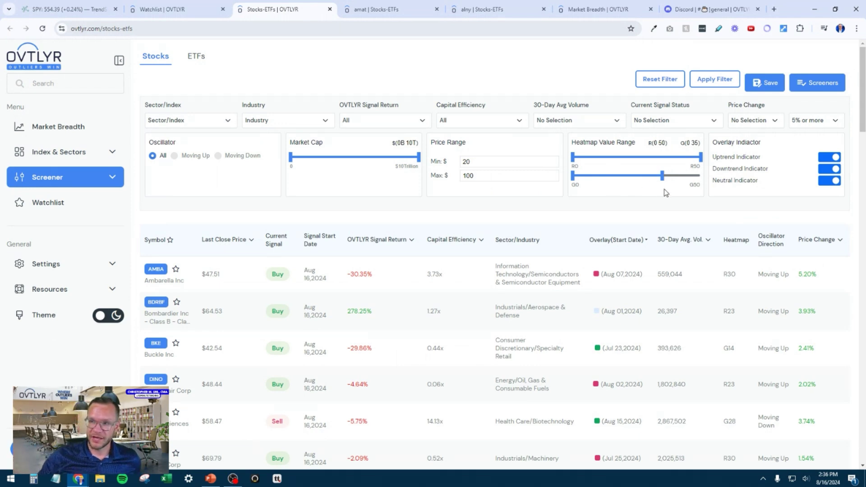
pyautogui.moveTo(662, 176); pyautogui.dragTo(670, 176)
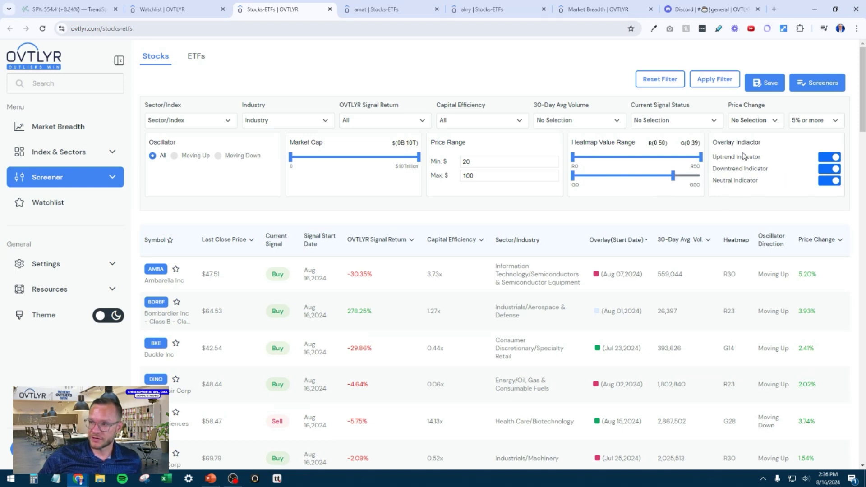
# Step: Examine AMAT's overlay trend zones over about two years of chart history, and return to the screener
pyautogui.click(383, 10)
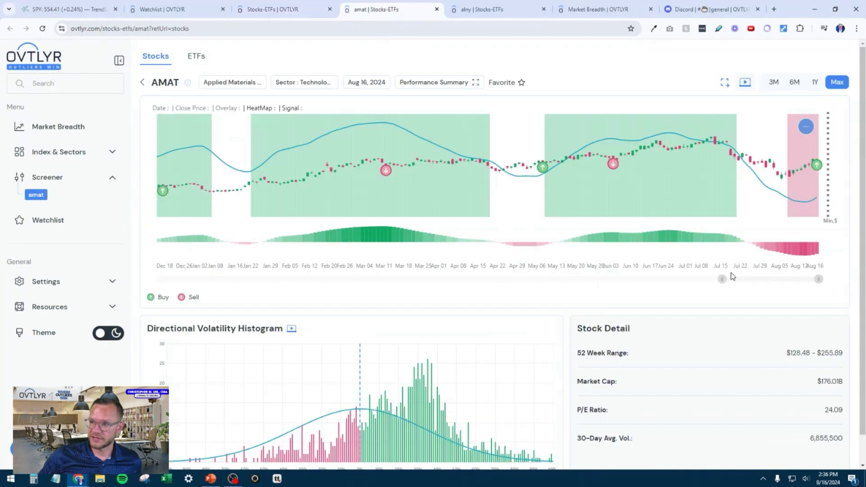
pyautogui.moveTo(721, 279); pyautogui.dragTo(532, 279)
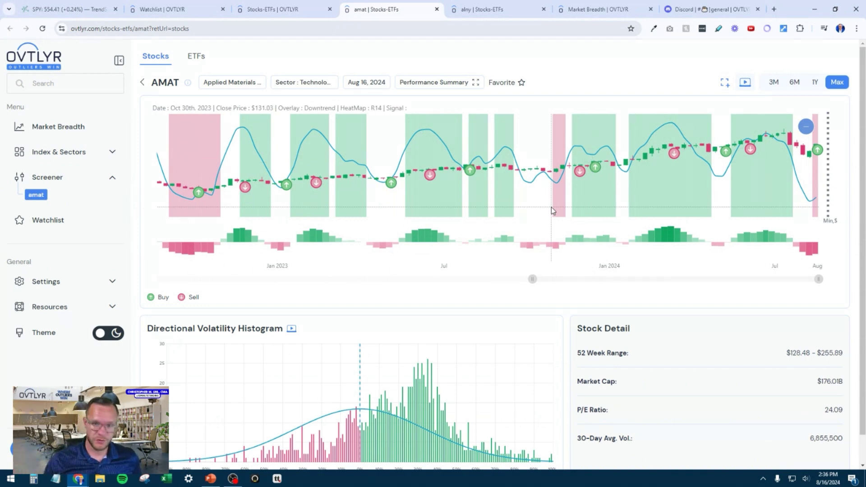
pyautogui.click(277, 8)
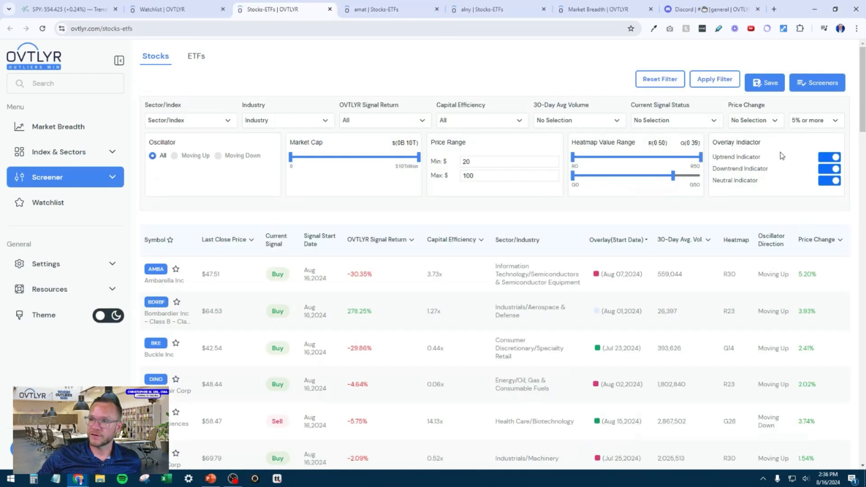
# Step: Turn off the downtrend and neutral overlay indicators, and reset all screener filters
pyautogui.click(830, 170)
pyautogui.click(830, 180)
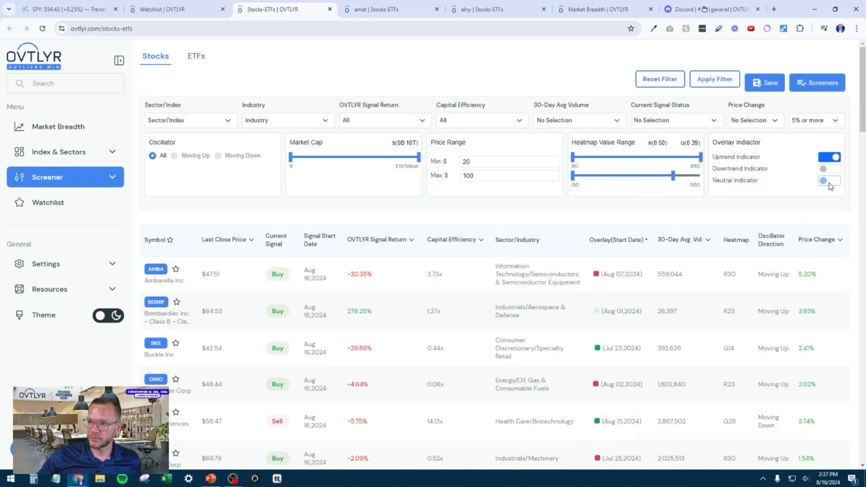
pyautogui.click(658, 82)
pyautogui.click(457, 93)
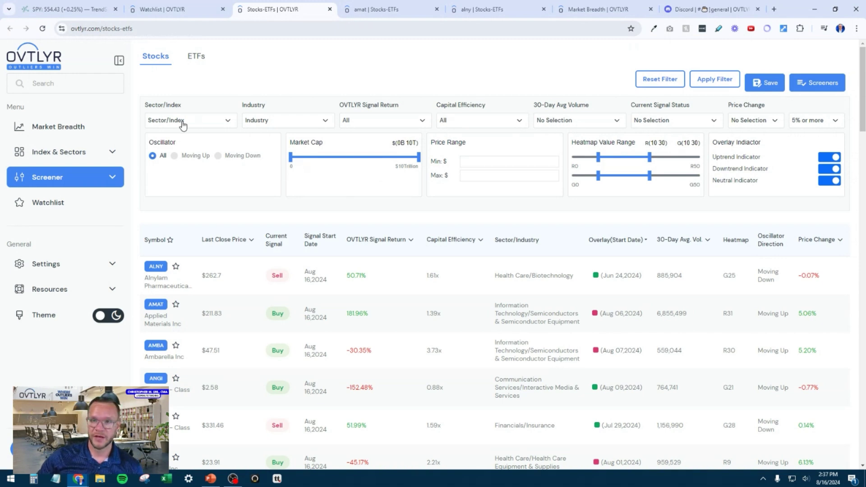
# Step: Filter for stocks with an OVTLYR Signal Return of Positive Only and a 30-Day Avg Volume of Greater than 1M
pyautogui.click(385, 121)
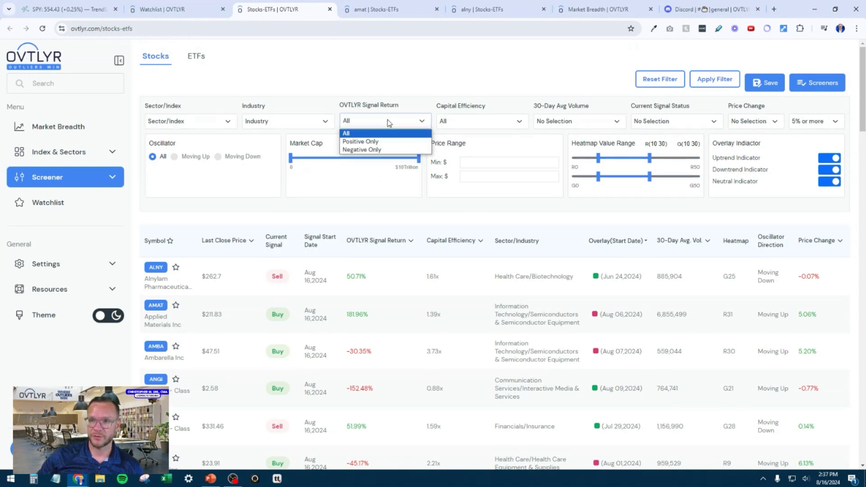
pyautogui.click(381, 141)
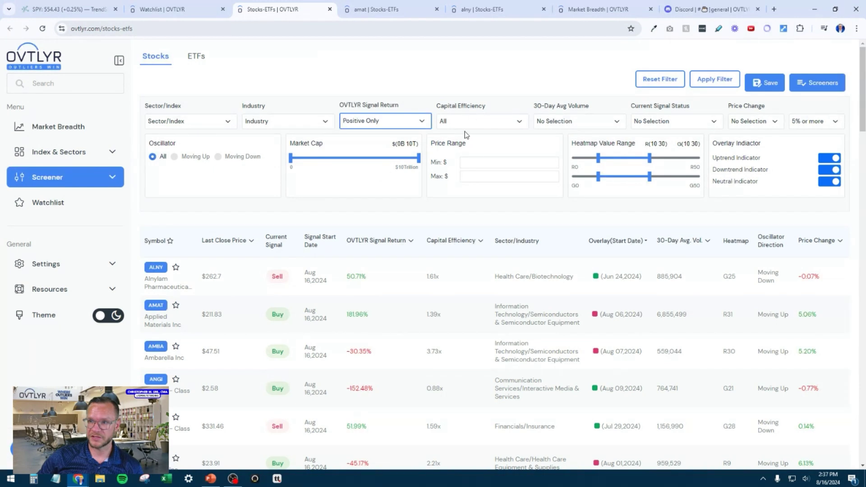
pyautogui.click(566, 121)
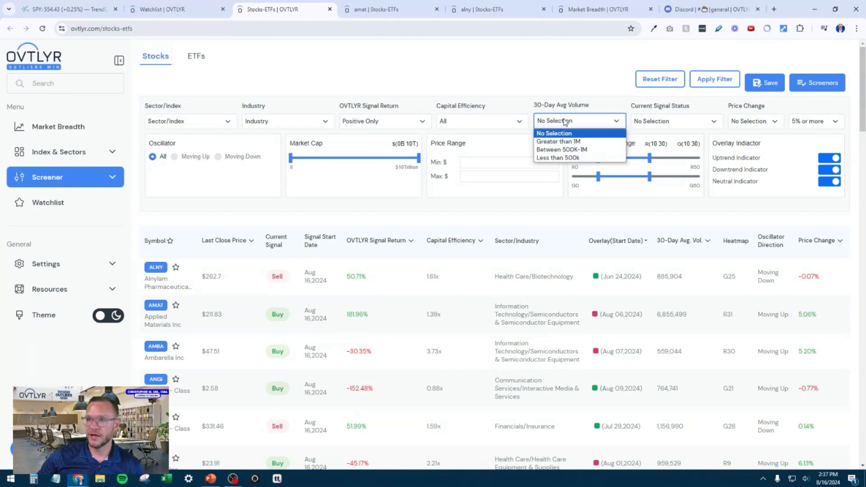
pyautogui.click(565, 143)
# Step: Set the Current Signal Status filter to Buy and the Oscillator filter to Moving Up
pyautogui.click(652, 122)
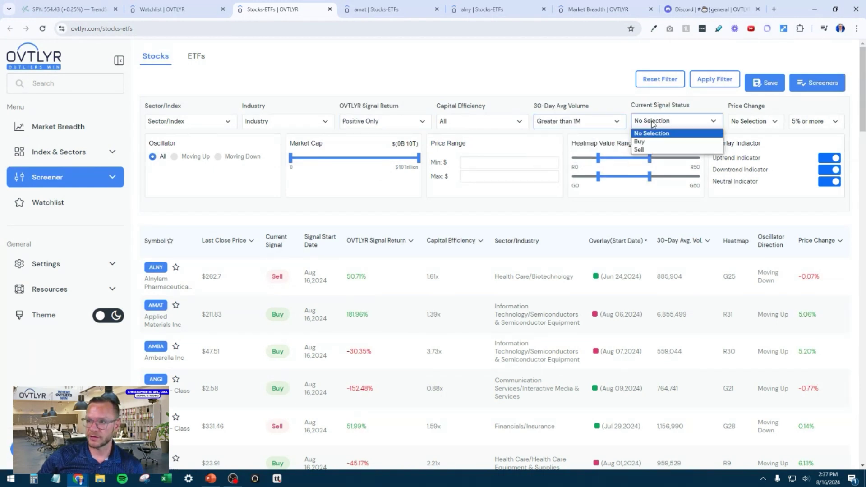
pyautogui.click(644, 141)
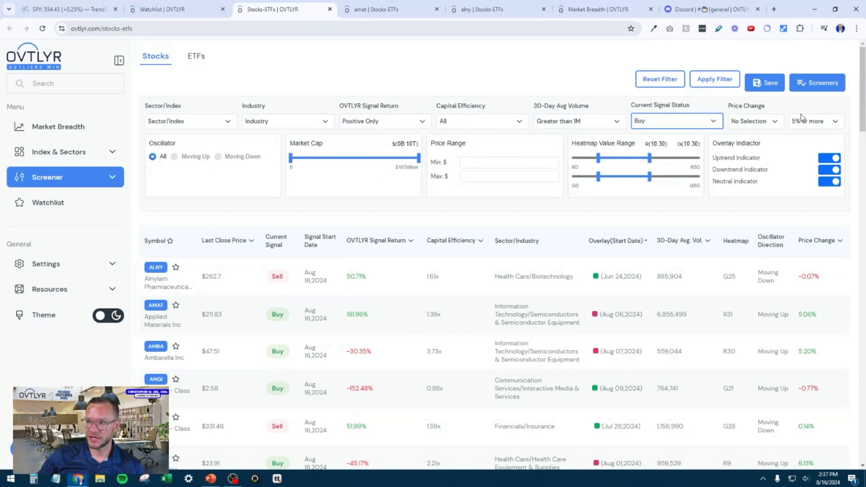
pyautogui.click(174, 157)
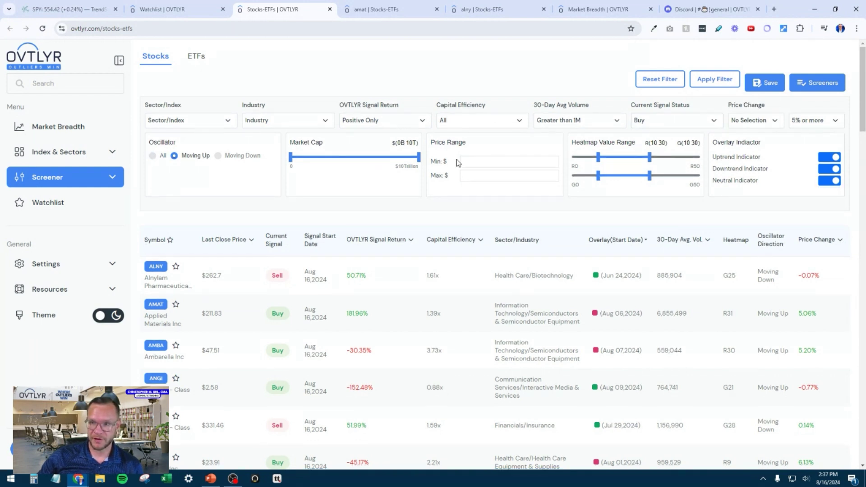
# Step: Set the minimum price to $20, and widen the Heatmap Value Ranges to R0 through R50 and G0 through G40
pyautogui.write('0')
pyautogui.moveTo(598, 157); pyautogui.dragTo(572, 157)
pyautogui.moveTo(650, 158); pyautogui.dragTo(701, 157)
pyautogui.moveTo(598, 176); pyautogui.dragTo(572, 176)
pyautogui.moveTo(650, 176); pyautogui.dragTo(677, 175)
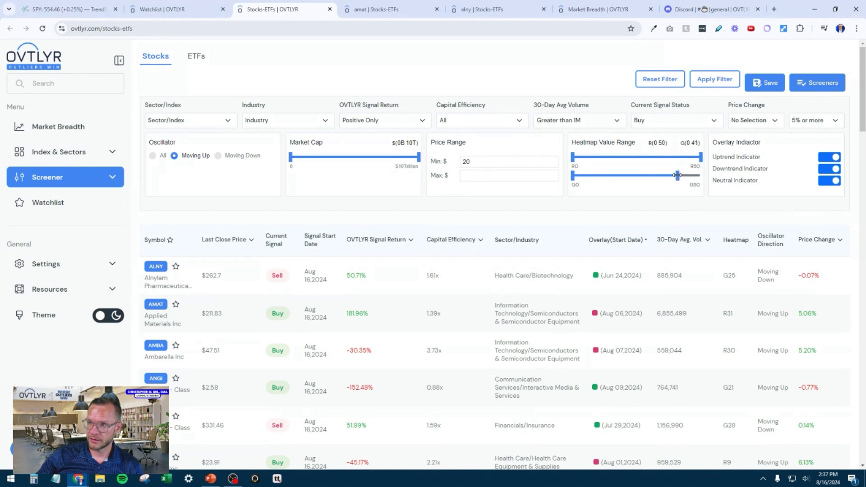
# Step: Limit the overlay filter to the uptrend indicator, and apply the filters to look over the resulting stocks
pyautogui.click(829, 169)
pyautogui.click(830, 180)
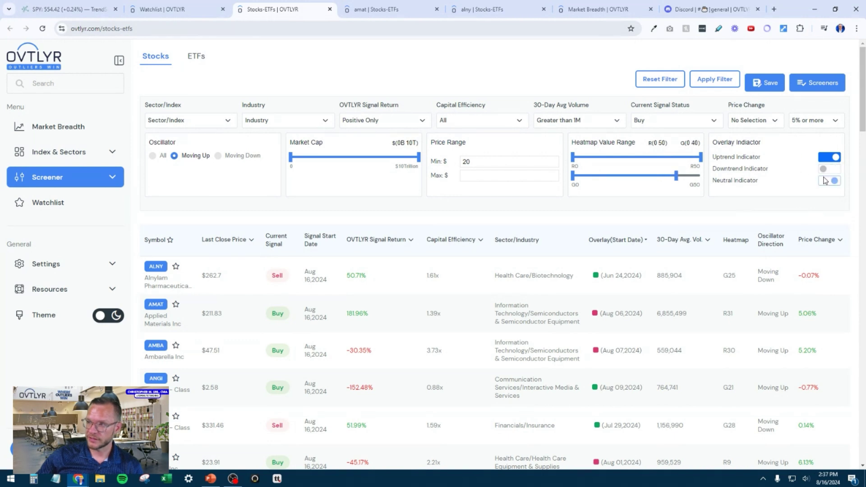
pyautogui.click(700, 80)
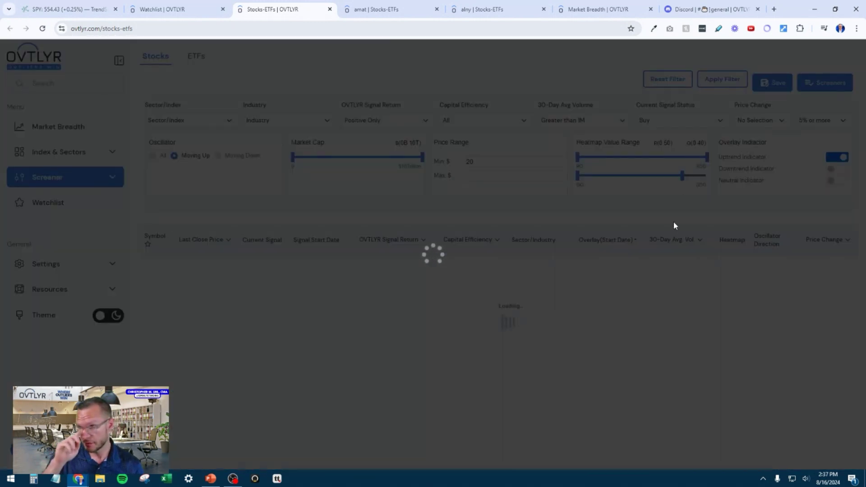
pyautogui.scroll(-6, 433, 305)
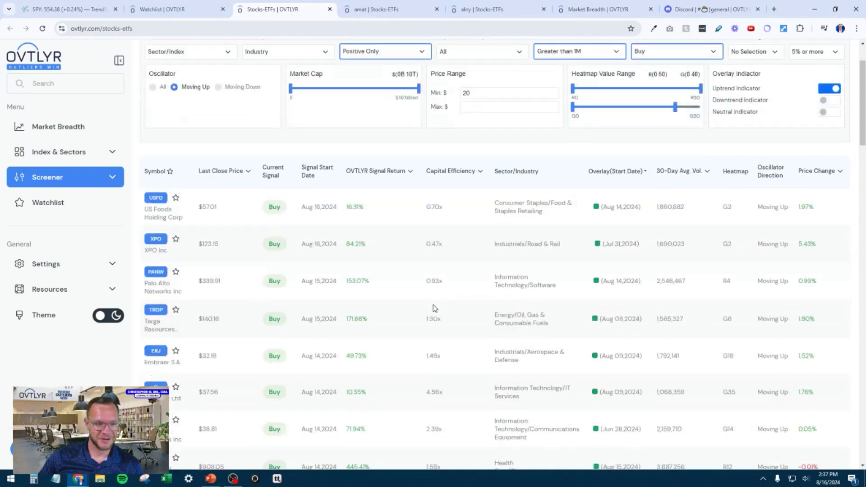
pyautogui.scroll(4, 433, 304)
pyautogui.scroll(2, 433, 304)
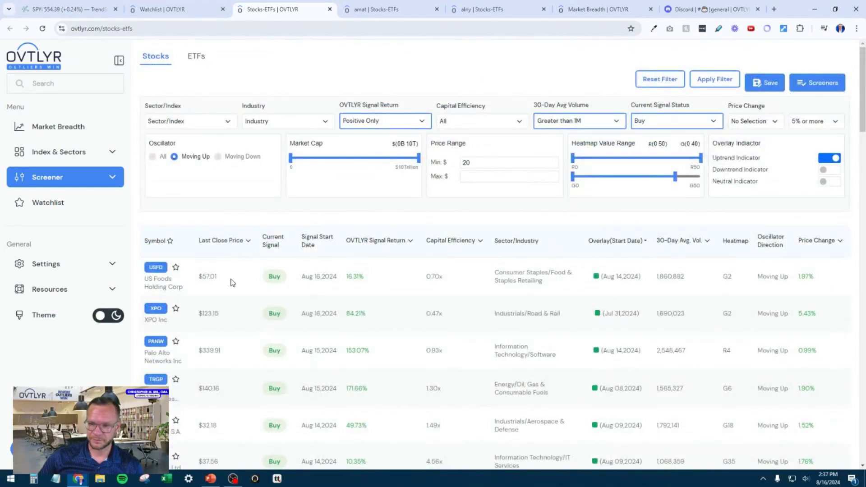
# Step: Check the first results' signal start dates, and open the USFD and XPO charts in separate browser tabs
pyautogui.moveTo(309, 278); pyautogui.dragTo(349, 317)
pyautogui.click(302, 325)
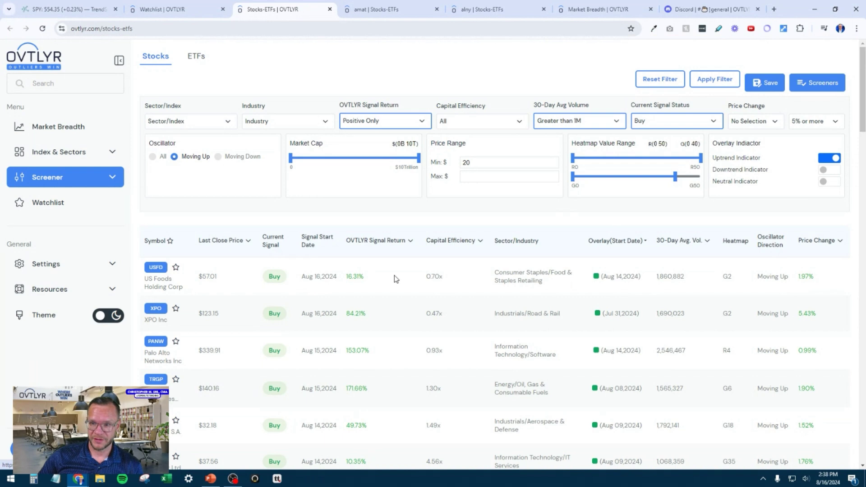
pyautogui.middleClick(158, 269)
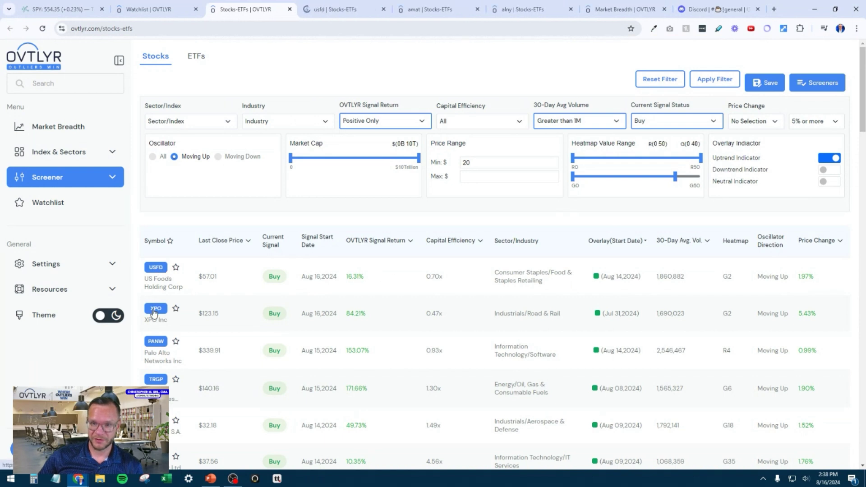
pyautogui.middleClick(155, 310)
pyautogui.click(299, 9)
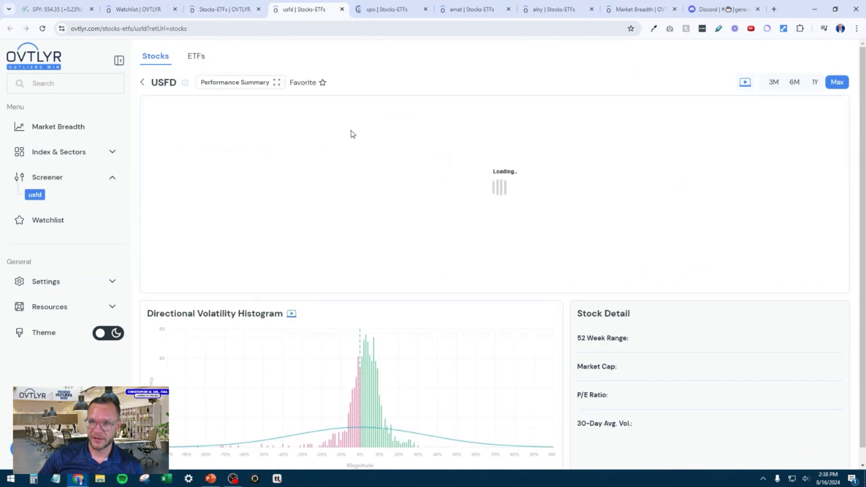
pyautogui.hotkey('ctrl', 'shift', 'Tab')
# Step: Examine the USFD result row column by column, from last close price and signal return through heatmap, oscillator direction and price change
pyautogui.moveTo(198, 276); pyautogui.dragTo(222, 279)
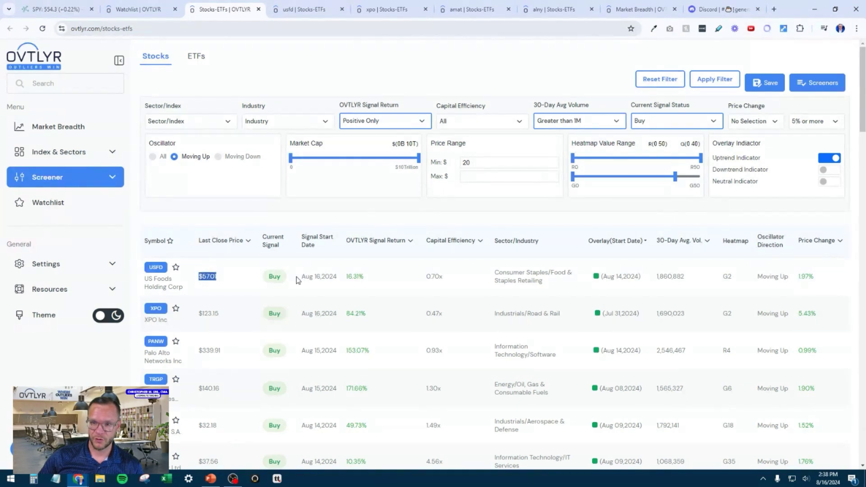
pyautogui.moveTo(305, 277); pyautogui.dragTo(370, 274)
pyautogui.click(370, 274)
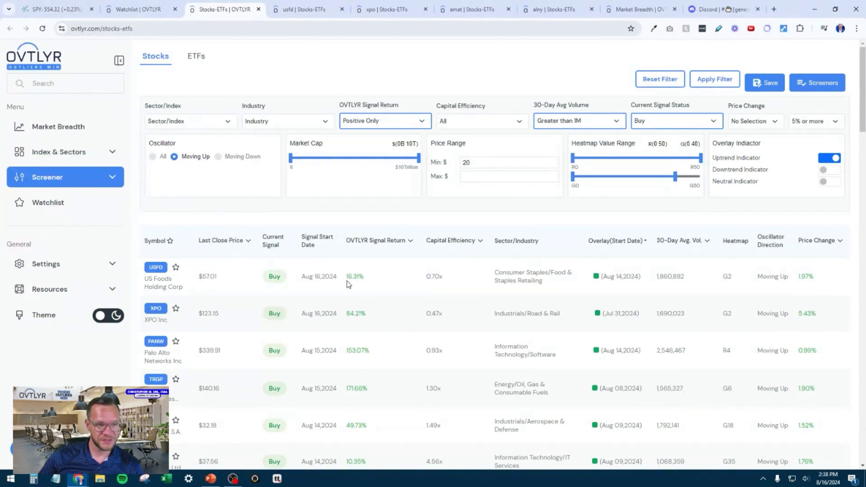
pyautogui.moveTo(428, 275); pyautogui.dragTo(455, 281)
pyautogui.click(456, 280)
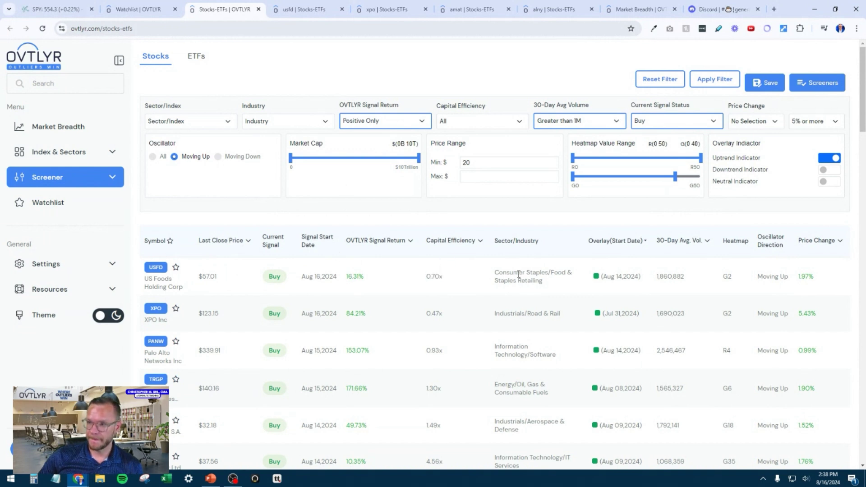
pyautogui.moveTo(498, 273); pyautogui.dragTo(542, 274)
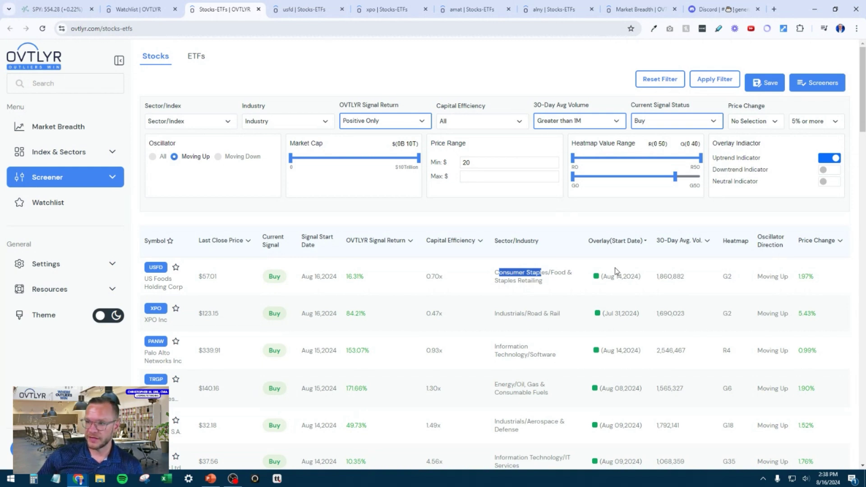
pyautogui.moveTo(607, 277); pyautogui.dragTo(630, 278)
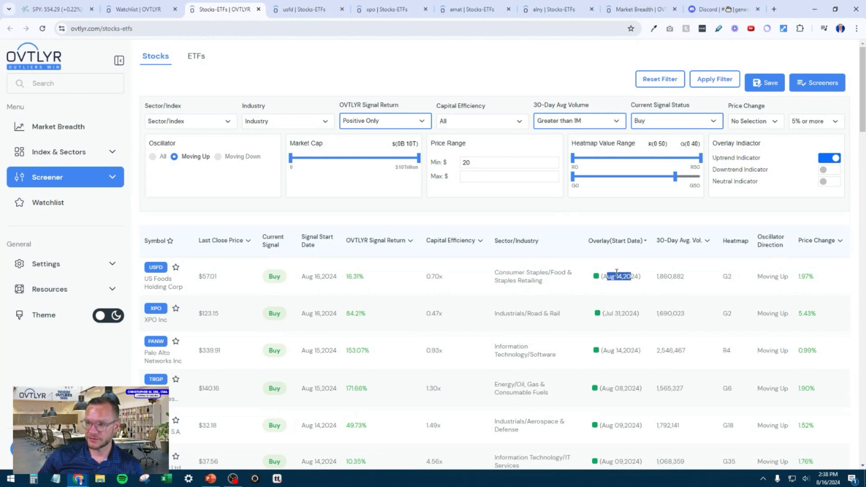
pyautogui.moveTo(657, 278); pyautogui.dragTo(731, 275)
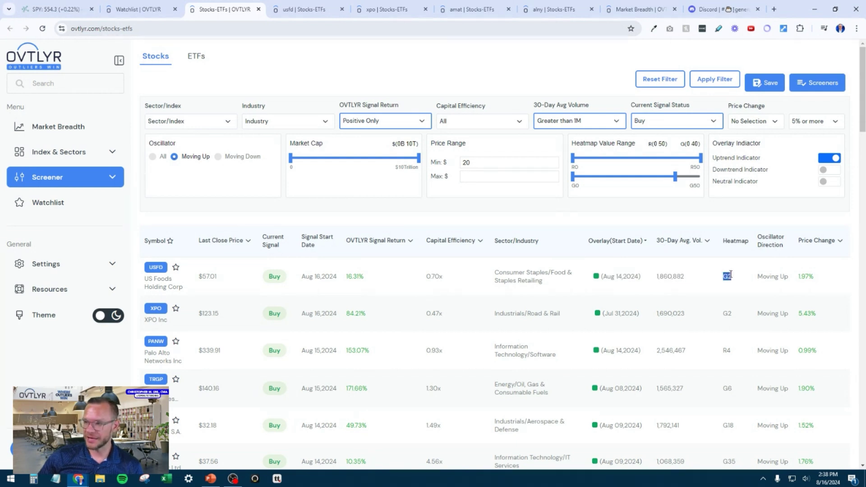
pyautogui.moveTo(757, 276); pyautogui.dragTo(827, 279)
pyautogui.click(835, 283)
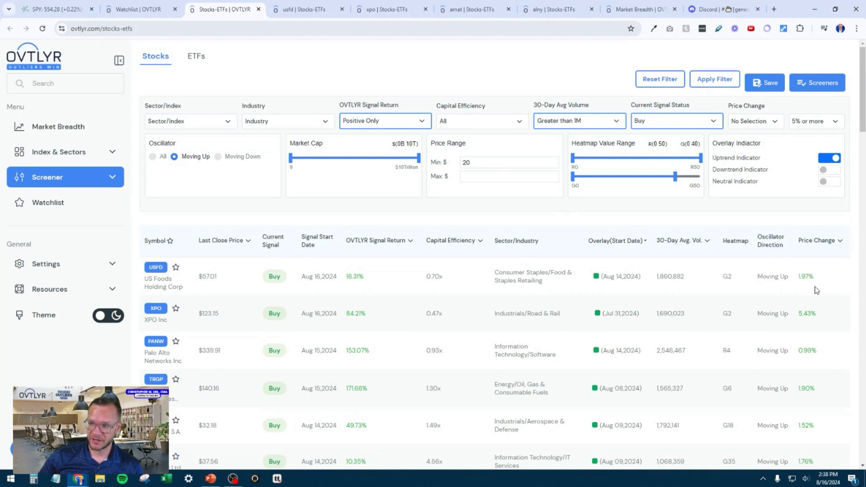
# Step: Examine the USFD chart over late June to mid-August, and widen the date range back to about the previous October
pyautogui.click(306, 9)
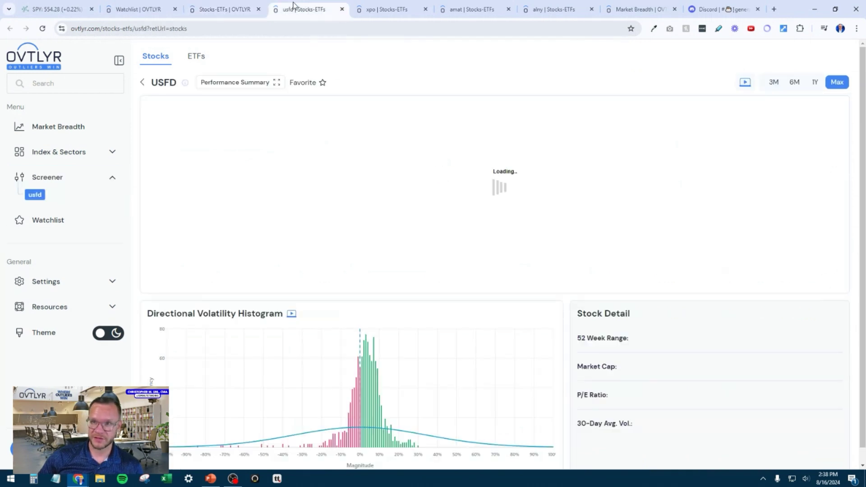
pyautogui.moveTo(157, 278); pyautogui.dragTo(684, 279)
pyautogui.moveTo(757, 277); pyautogui.dragTo(789, 272)
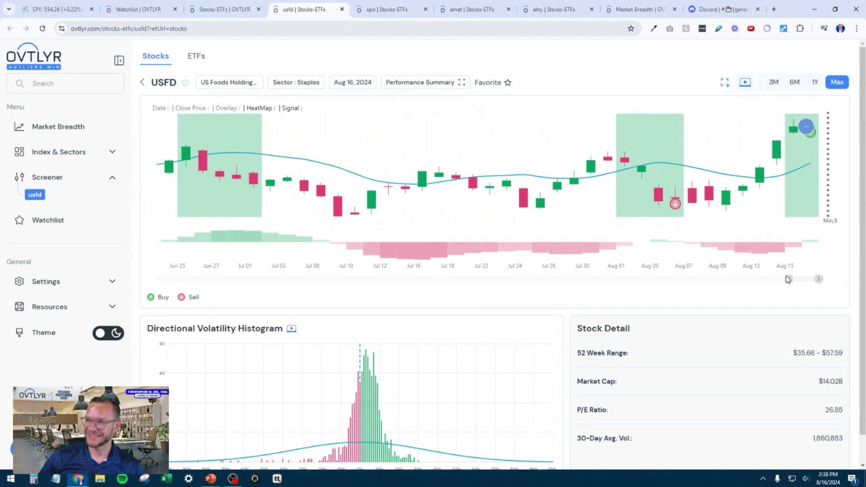
pyautogui.moveTo(788, 279); pyautogui.dragTo(558, 286)
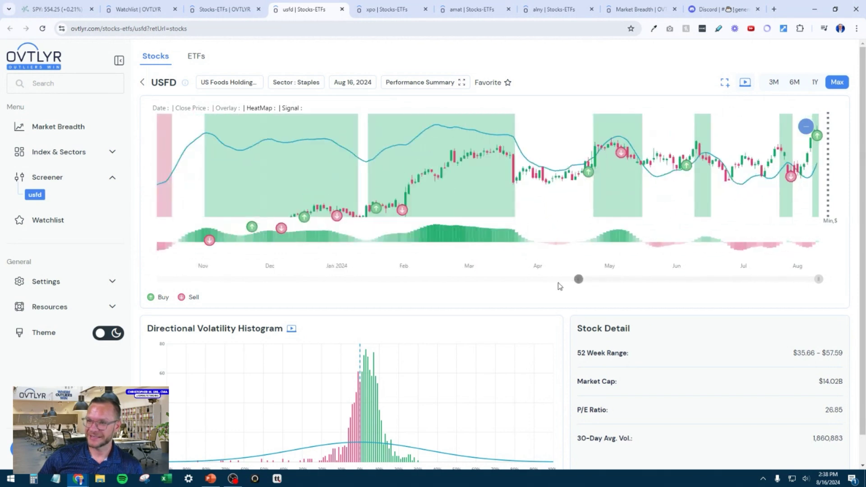
# Step: Return to the screener and save the current filter selection as "example"
pyautogui.click(221, 9)
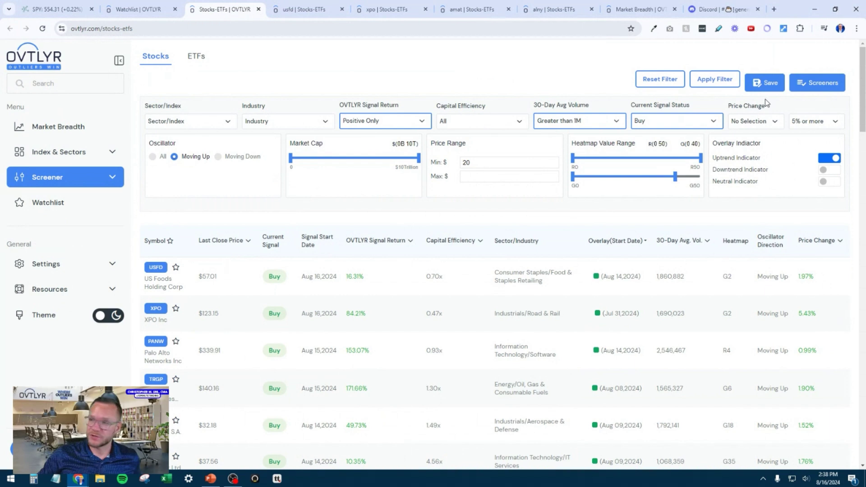
pyautogui.click(766, 85)
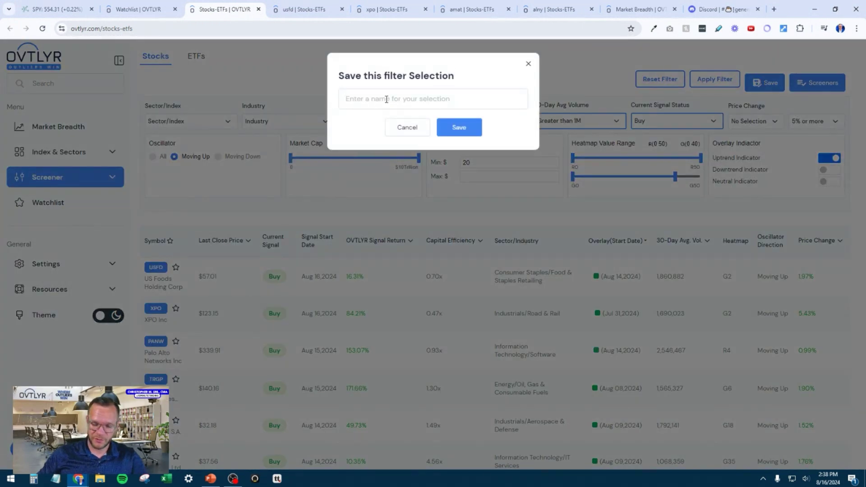
pyautogui.write('example')
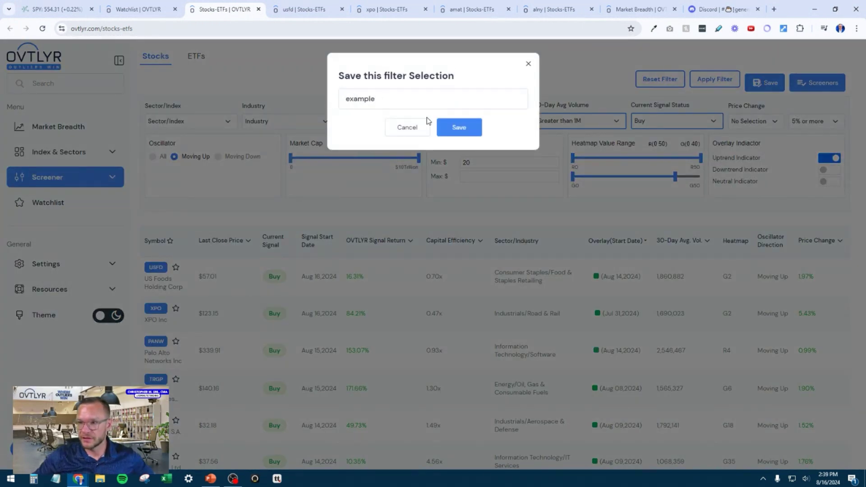
pyautogui.click(459, 126)
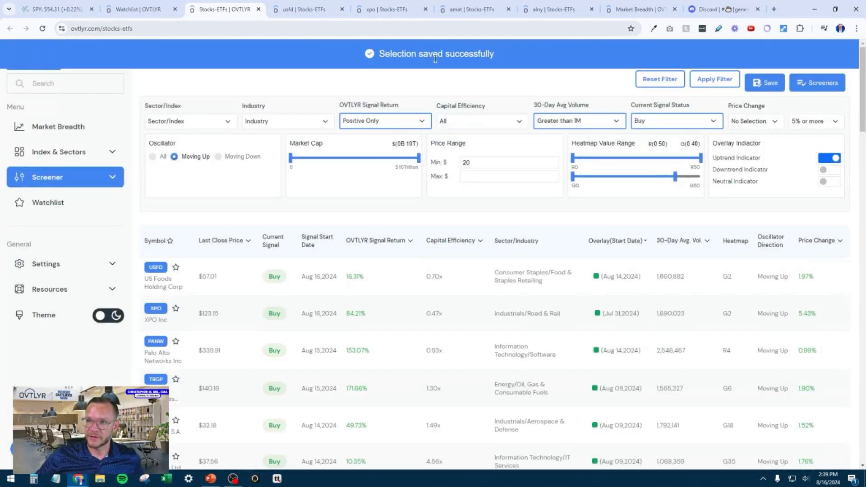
# Step: Look over the saved screeners, and apply the one listed above "example"
pyautogui.click(817, 87)
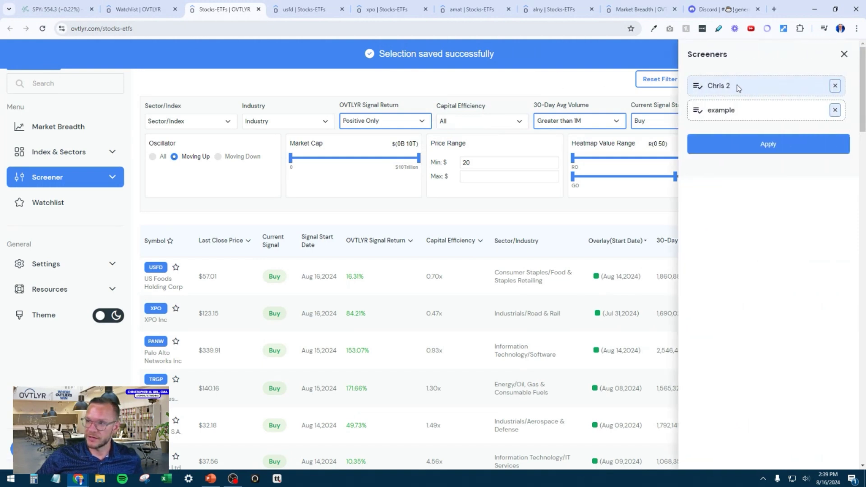
pyautogui.click(746, 113)
pyautogui.click(753, 86)
pyautogui.click(773, 147)
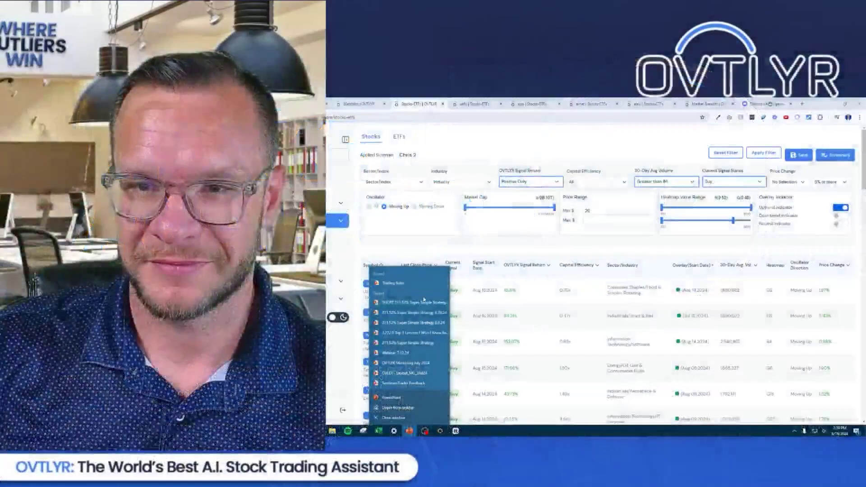
# Step: Switch to the Trading Rules presentation in PowerPoint and show the "Save Time Make Money" slide
pyautogui.click(585, 338)
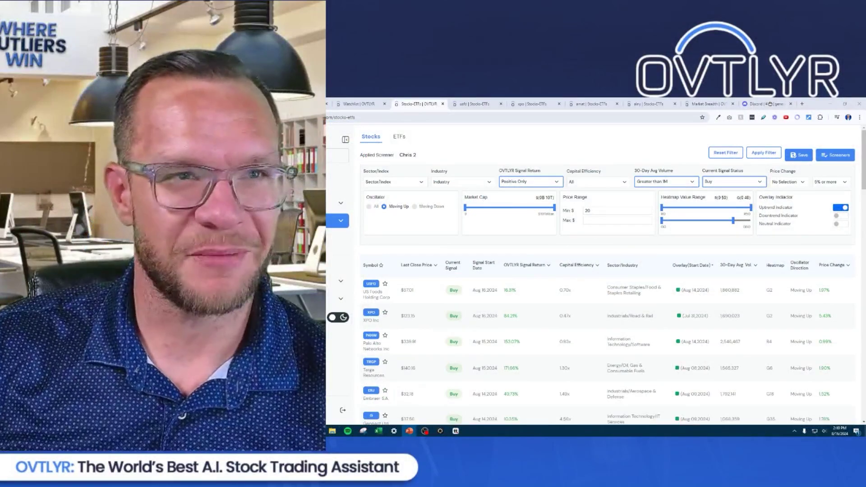
pyautogui.hotkey('alt', 'Tab')
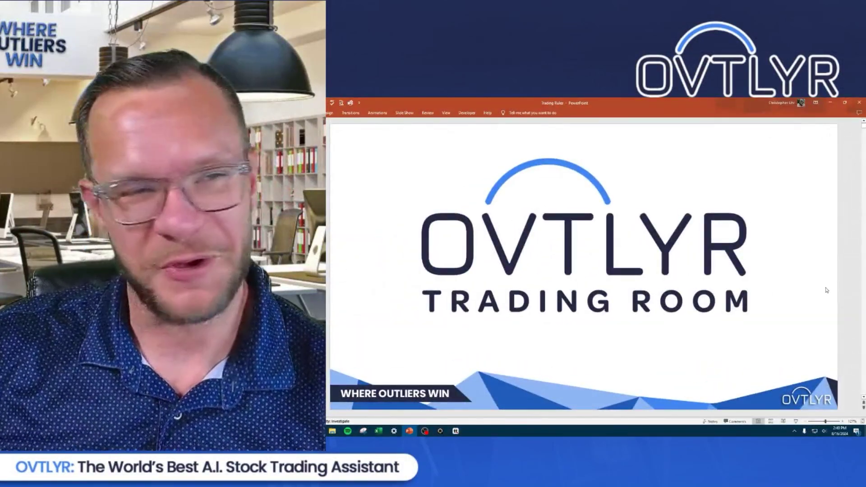
pyautogui.scroll(-1, 826, 290)
pyautogui.scroll(-1, 826, 289)
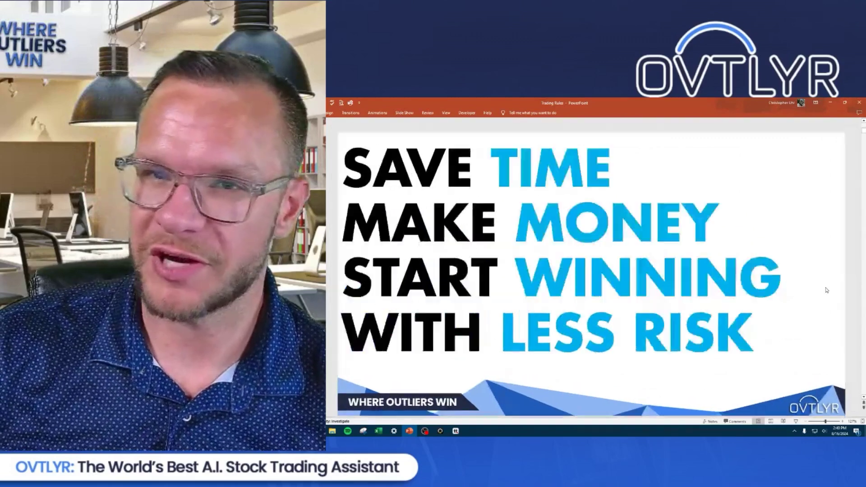